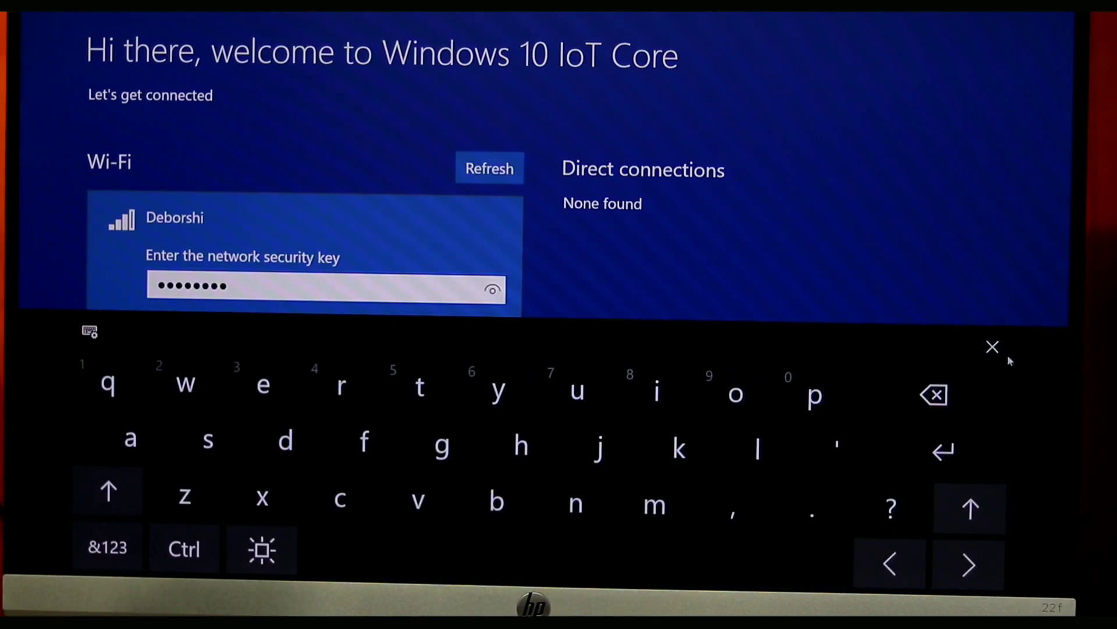
Step: Hide the on-screen keyboard and connect to the Wi-Fi network with the entered key
{"action": "left_click", "coordinate": [991, 346]}
{"action": "left_click", "coordinate": [323, 348]}
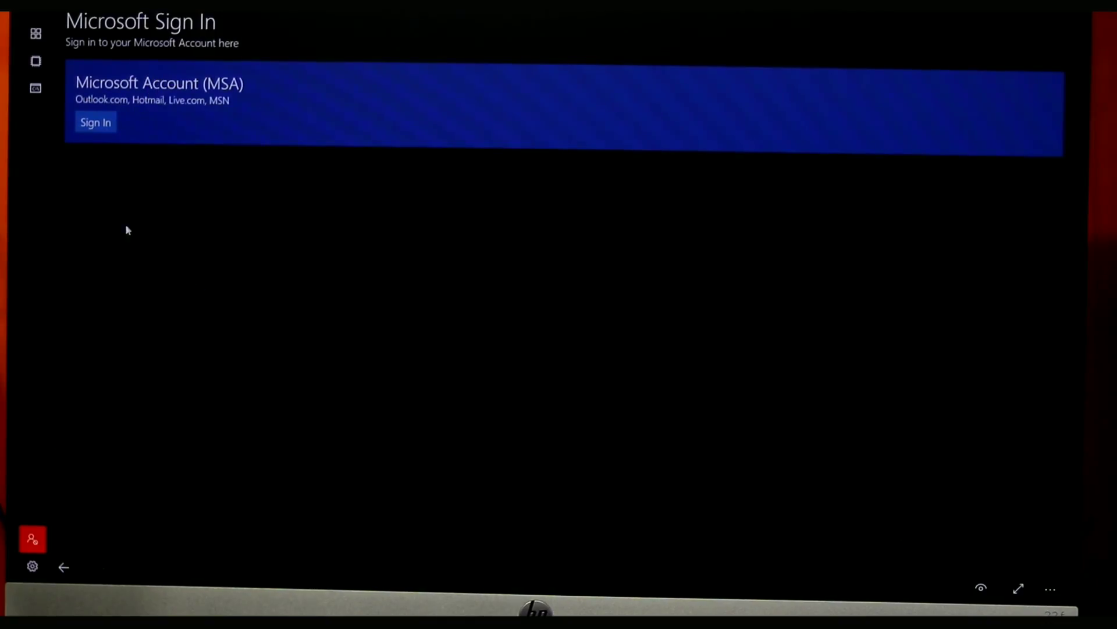
Step: Show the Raspberry Pi 3 Device Info page (IP 192.168.0.103) and close the prototyping banner
{"action": "left_click", "coordinate": [34, 45]}
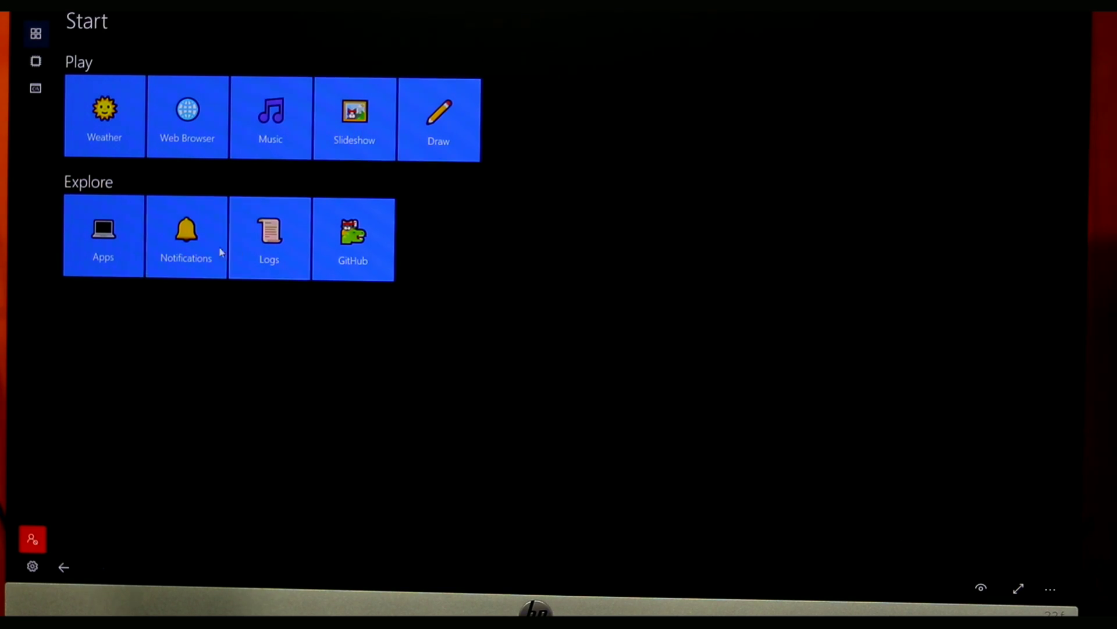
{"action": "left_click", "coordinate": [36, 61]}
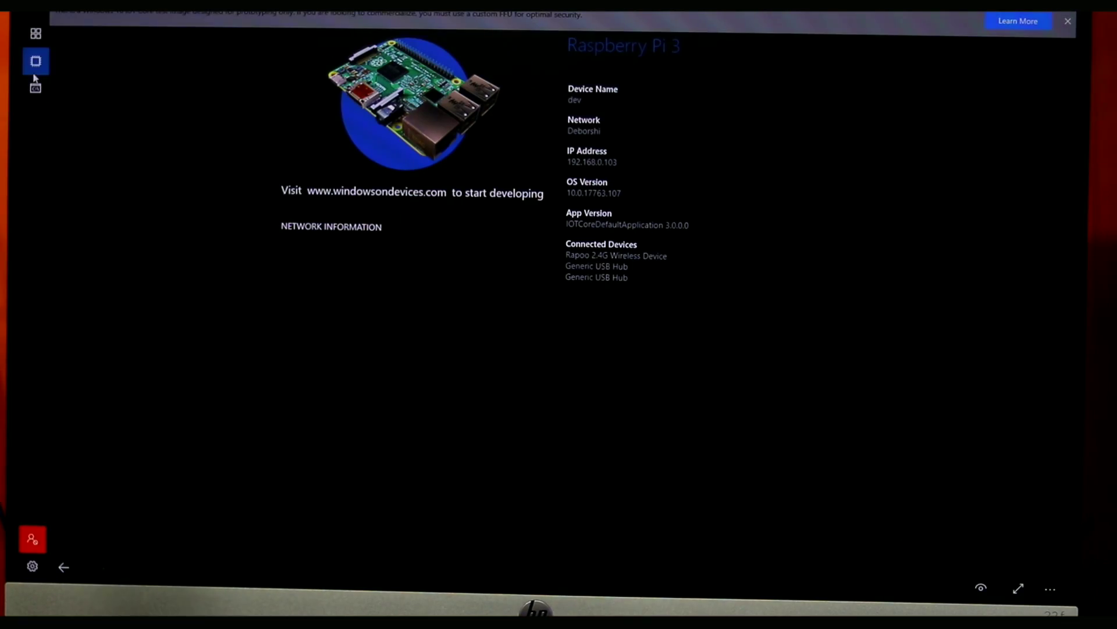
{"action": "left_click", "coordinate": [1068, 21]}
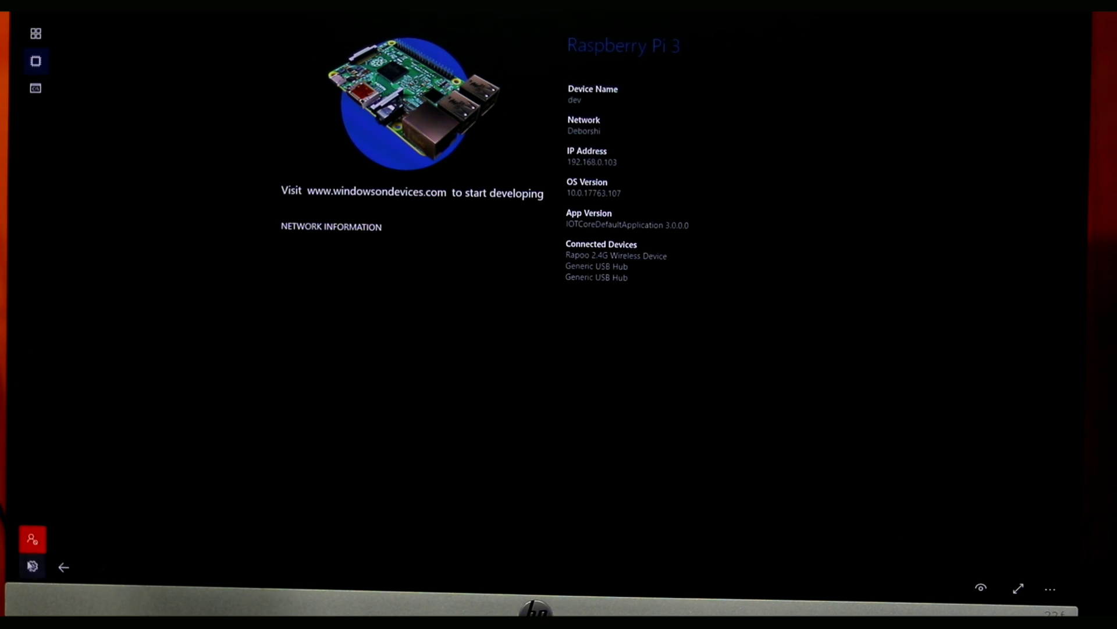
Step: Review the Privacy, Power Options, App Updates, Bluetooth, Network & Wi-Fi and Permissions settings pages
{"action": "left_click", "coordinate": [32, 563]}
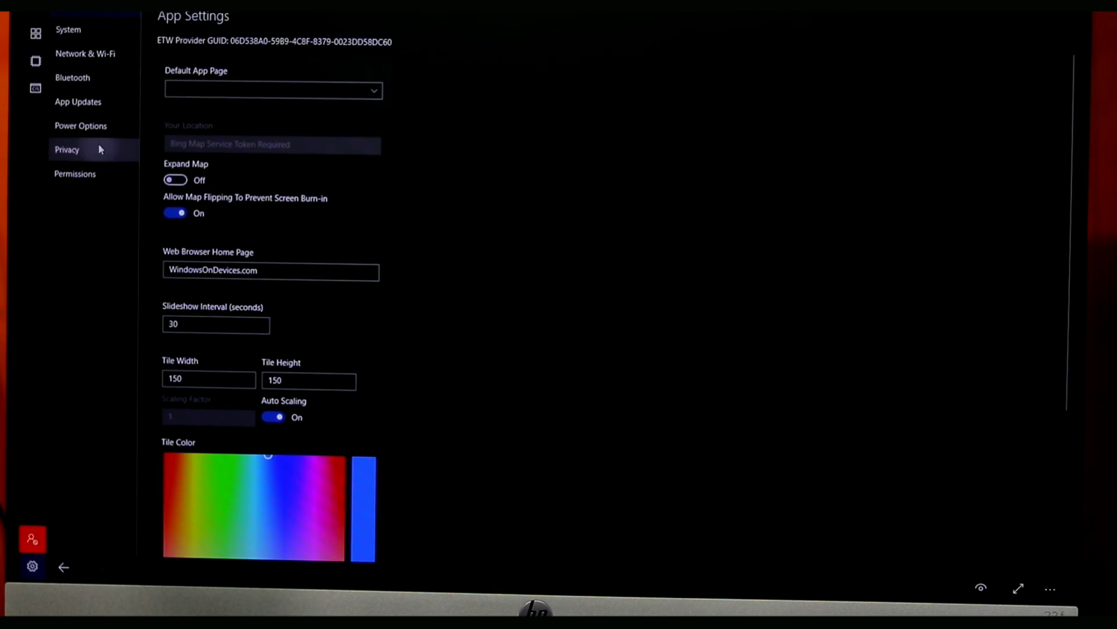
{"action": "left_click", "coordinate": [104, 140]}
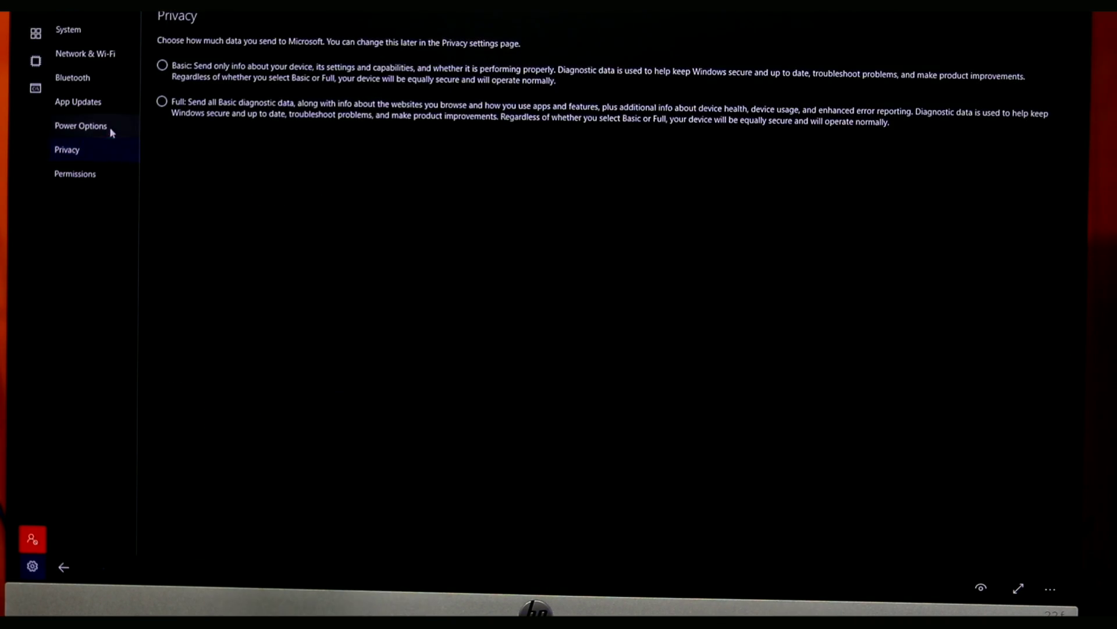
{"action": "left_click", "coordinate": [103, 124]}
{"action": "left_click", "coordinate": [102, 92]}
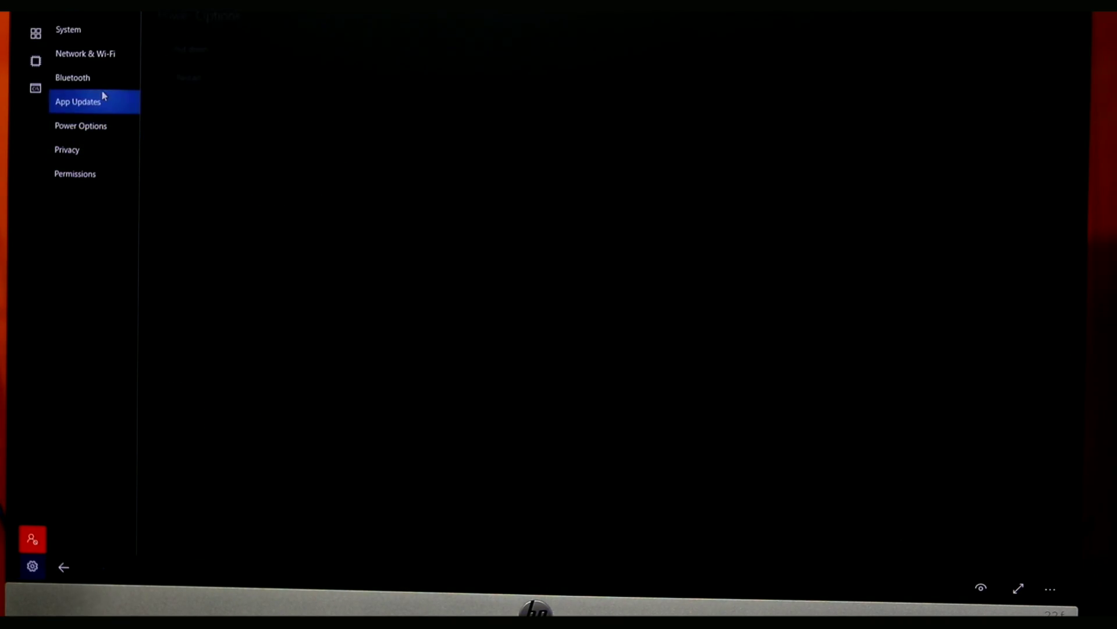
{"action": "left_click", "coordinate": [106, 86]}
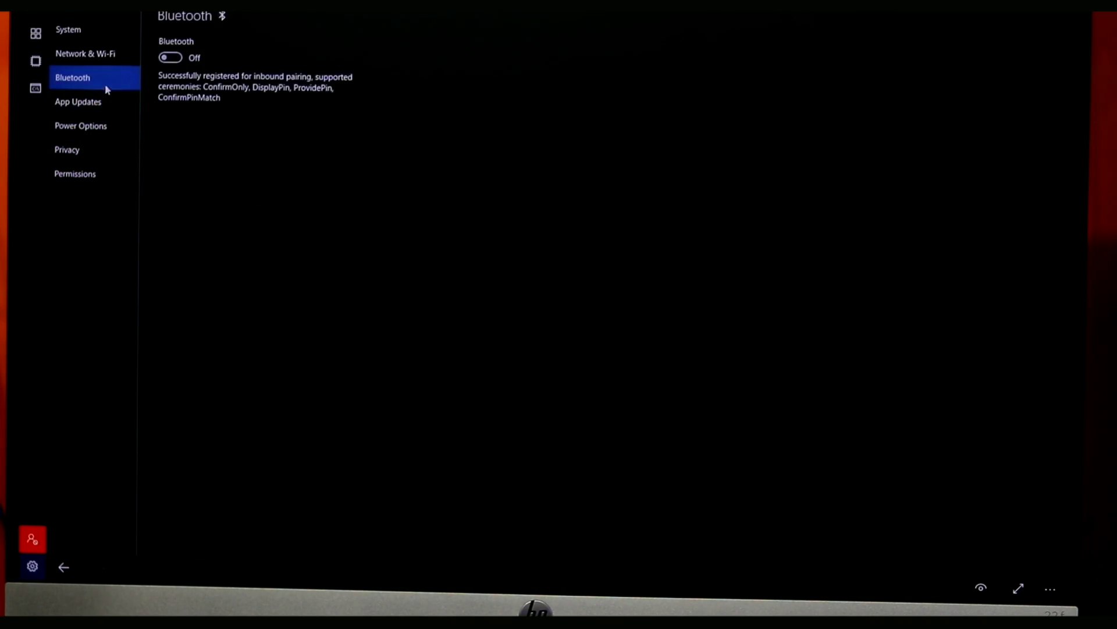
{"action": "left_click", "coordinate": [104, 64]}
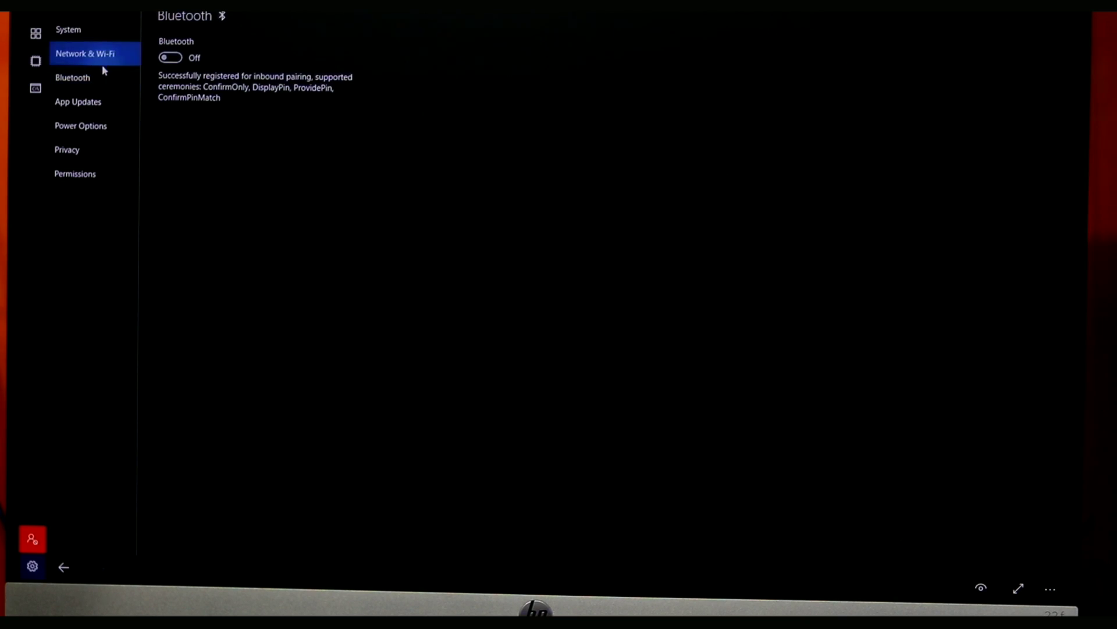
{"action": "left_click", "coordinate": [79, 179]}
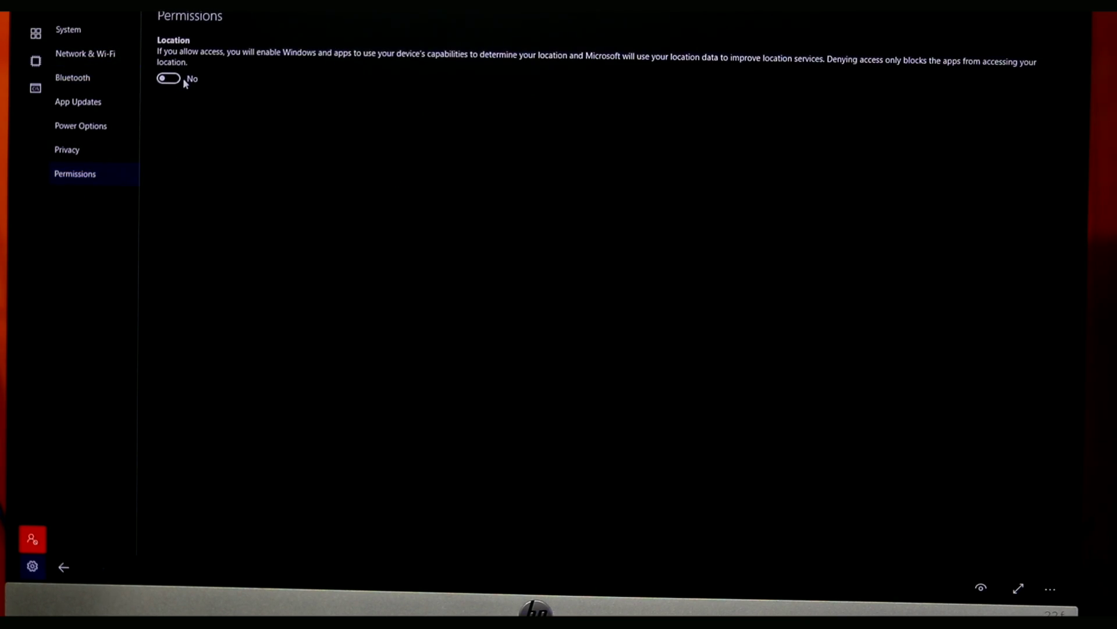
{"action": "left_click", "coordinate": [100, 126]}
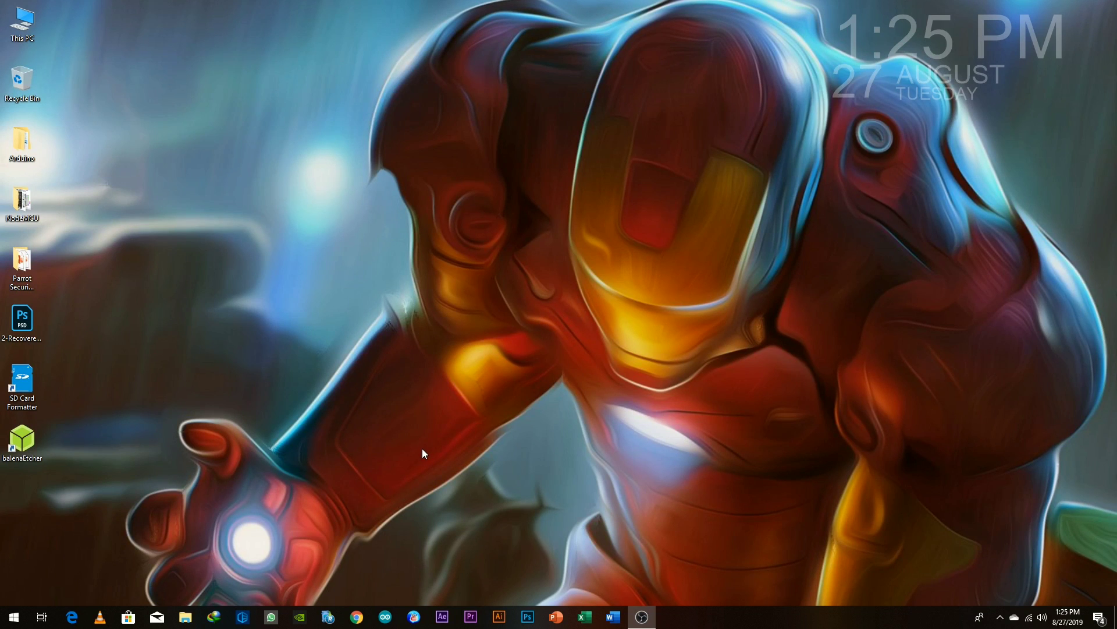
Step: Search the Start menu for 'iot' to launch Windows 10 IoT Core Dashboard, allowing it to run
{"action": "left_click", "coordinate": [14, 617]}
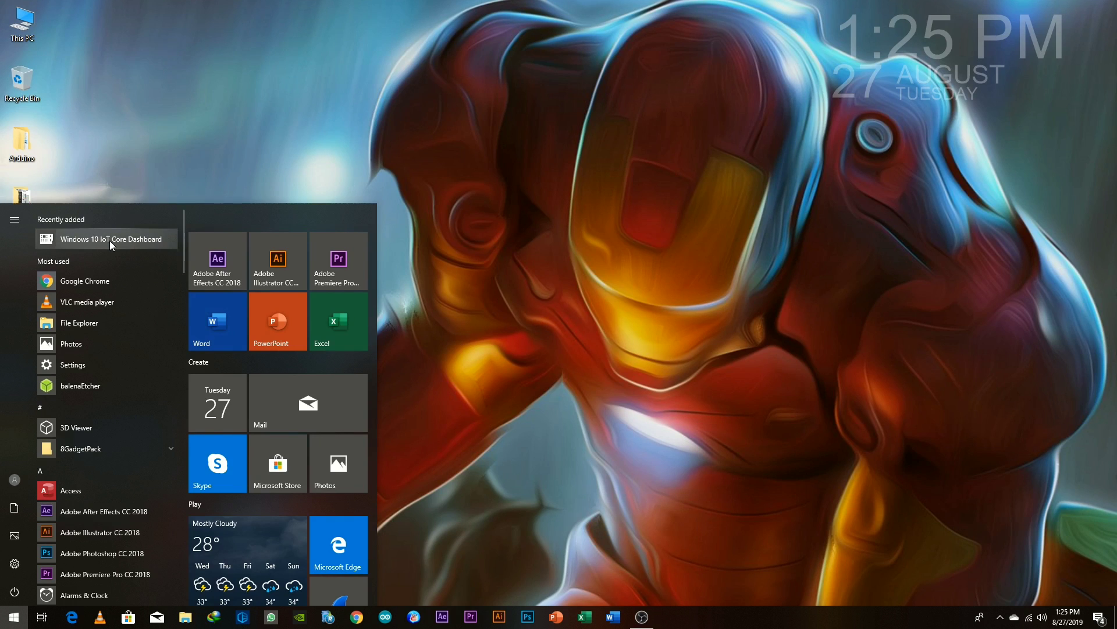
{"action": "type", "text": "iot"}
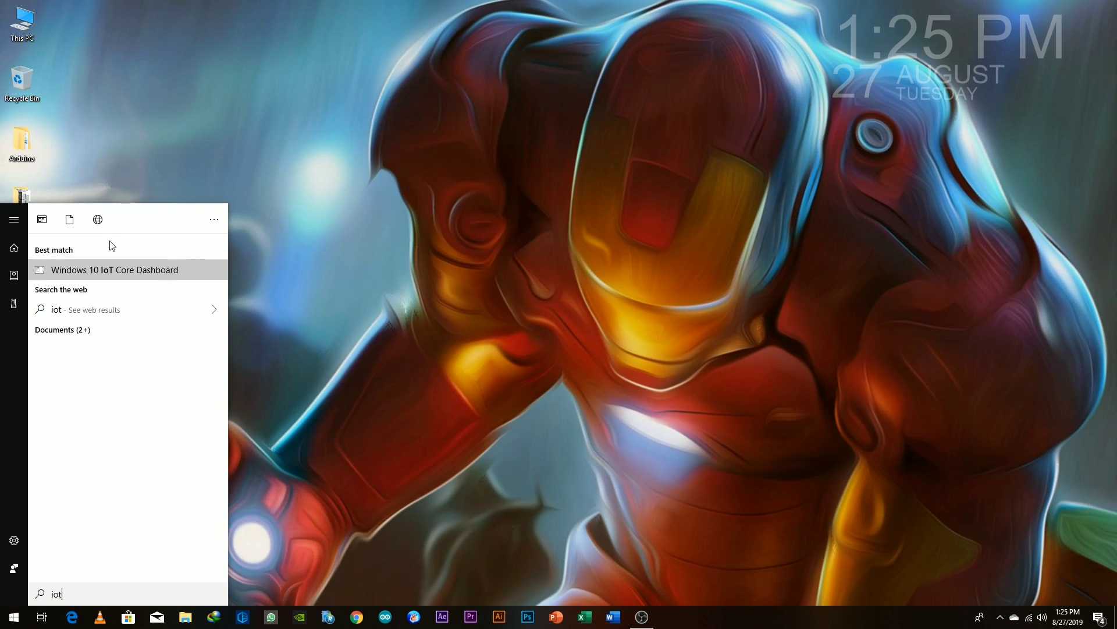
{"action": "key", "text": "Return"}
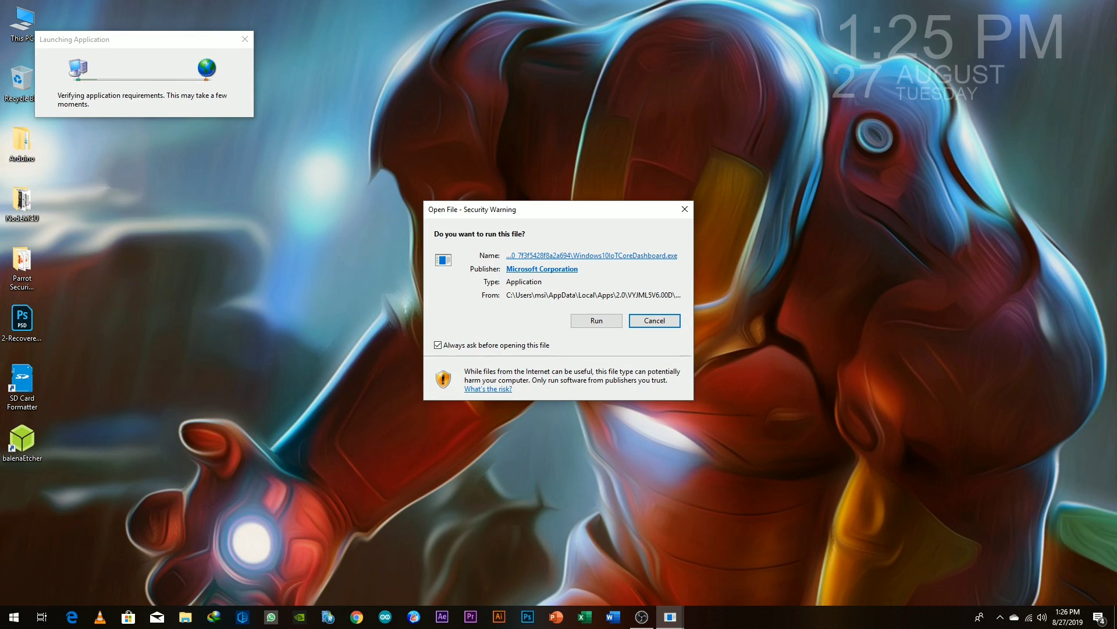
{"action": "left_click", "coordinate": [615, 325]}
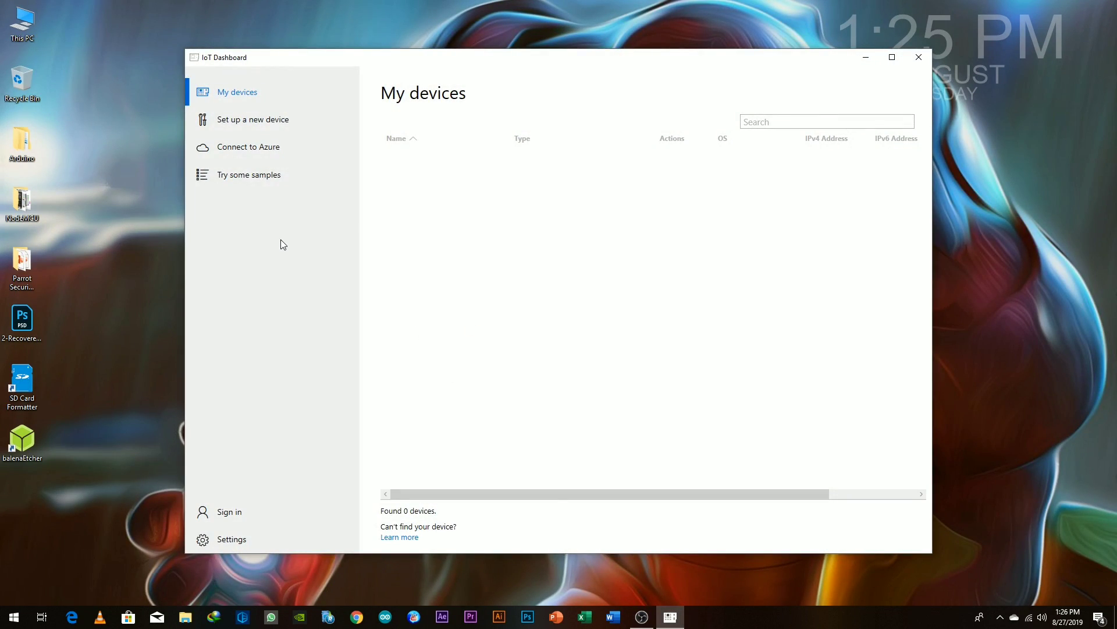
Step: Select the Dev device under My devices and bring up its context menu of actions
{"action": "left_click", "coordinate": [390, 165]}
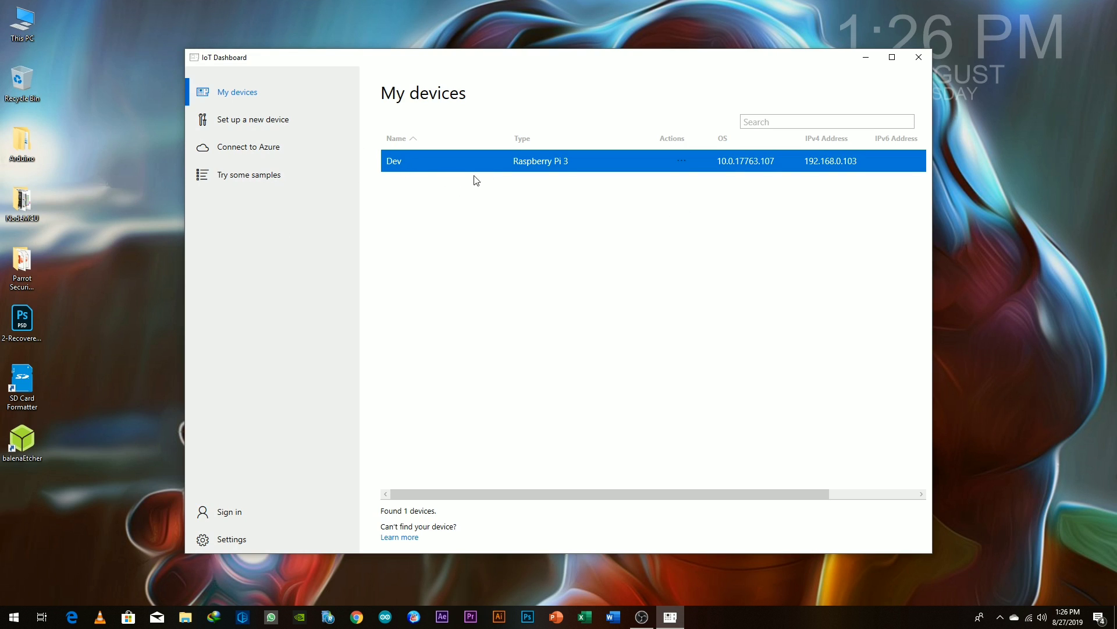
{"action": "right_click", "coordinate": [449, 162]}
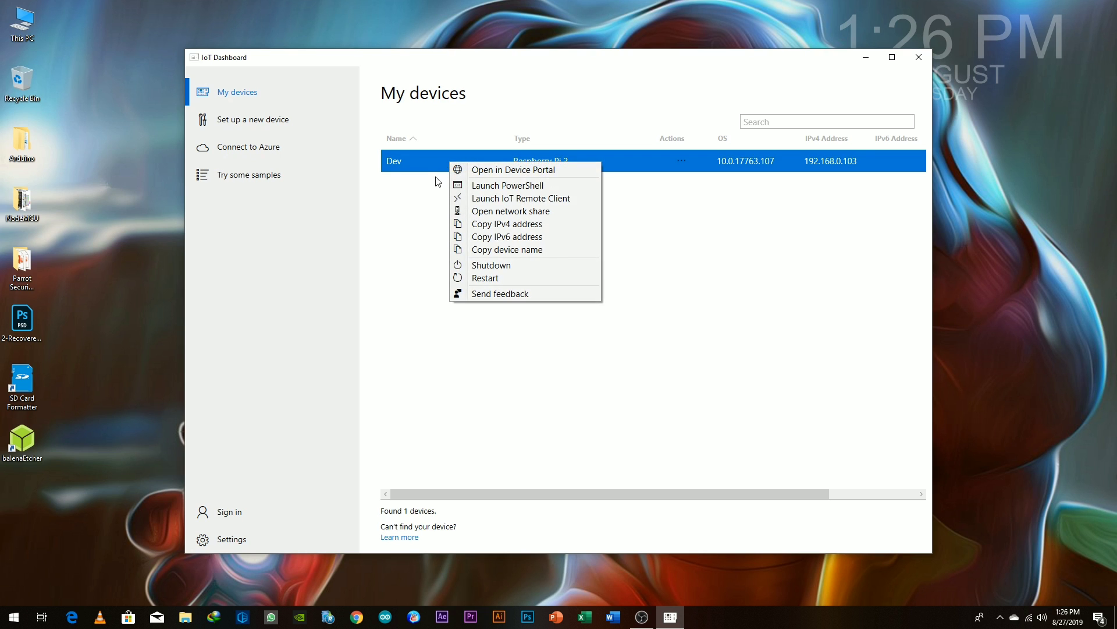
{"action": "left_click", "coordinate": [436, 186]}
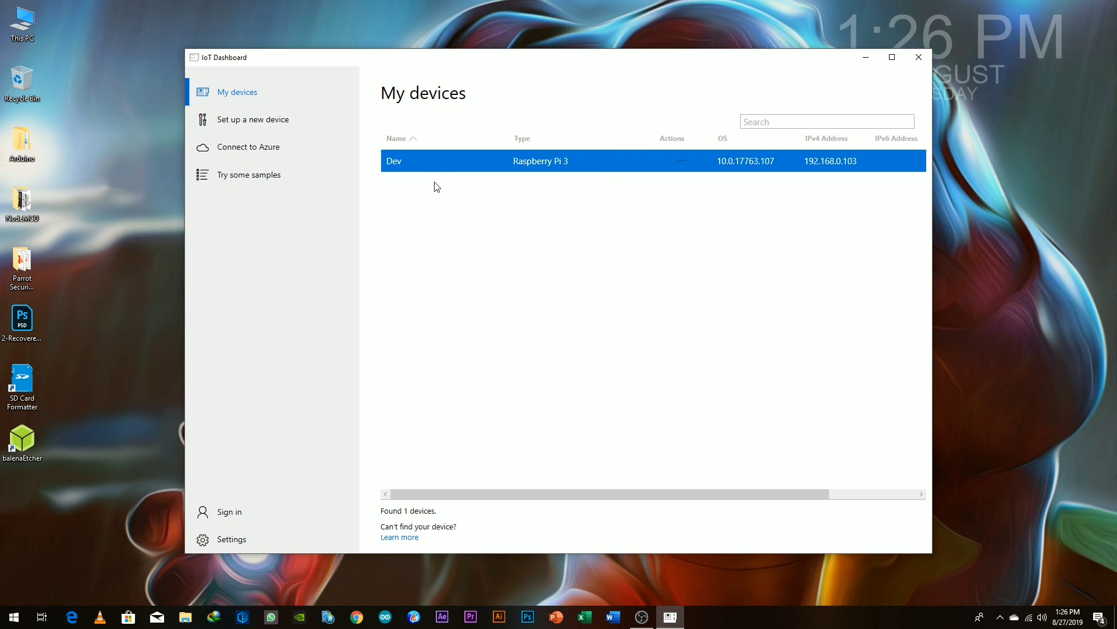
{"action": "right_click", "coordinate": [462, 157]}
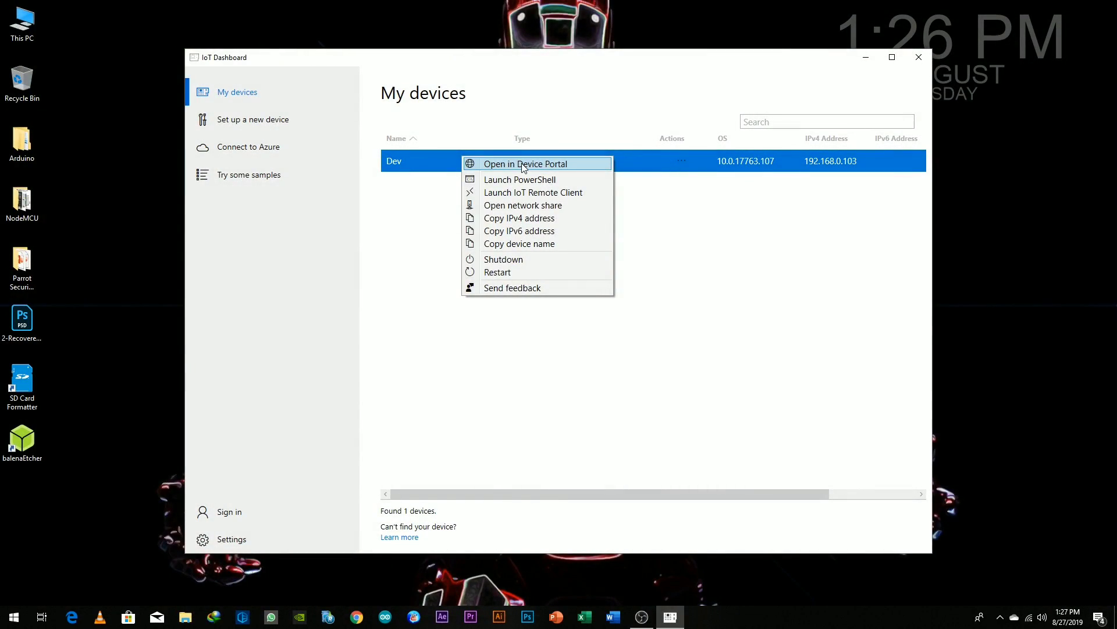
Step: Open Dev in Device Portal and sign in with the device credentials
{"action": "left_click", "coordinate": [523, 165]}
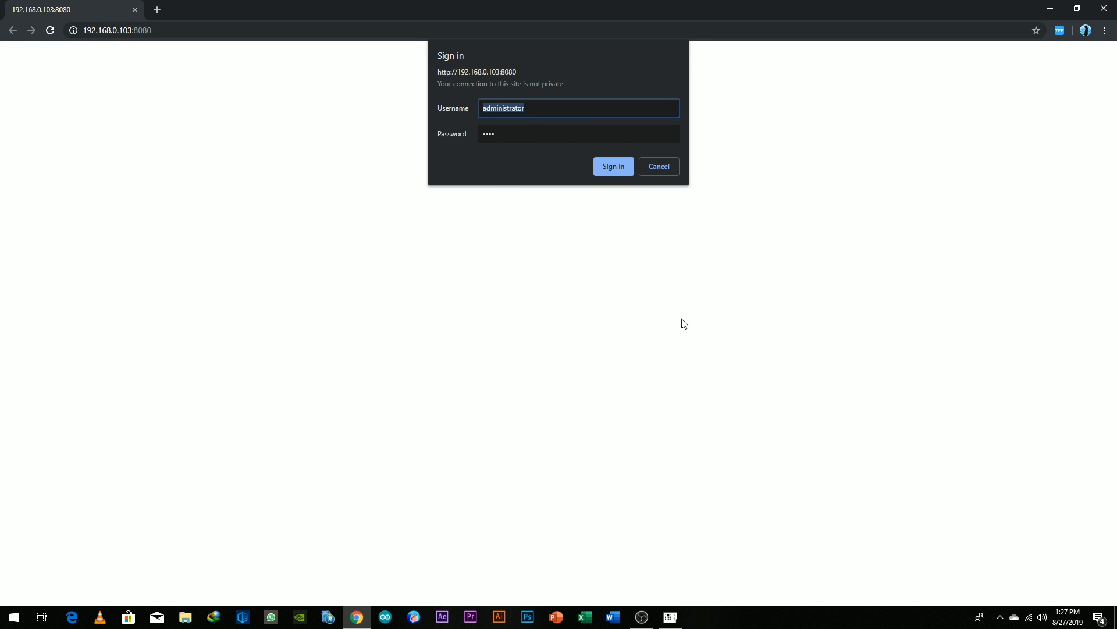
{"action": "key", "text": "Tab"}
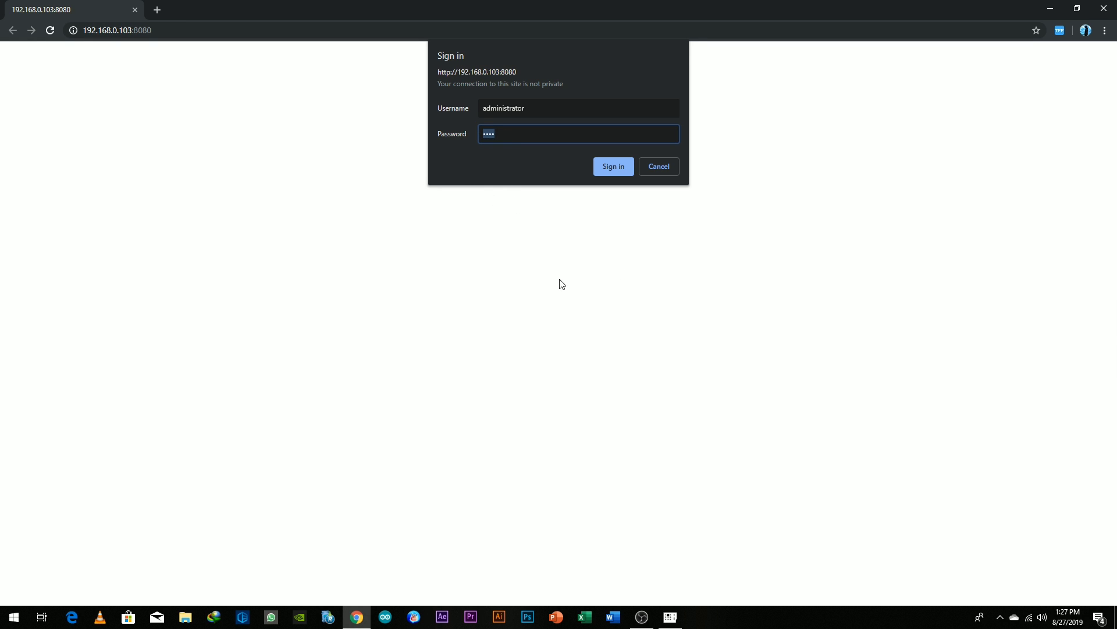
{"action": "left_click", "coordinate": [612, 166]}
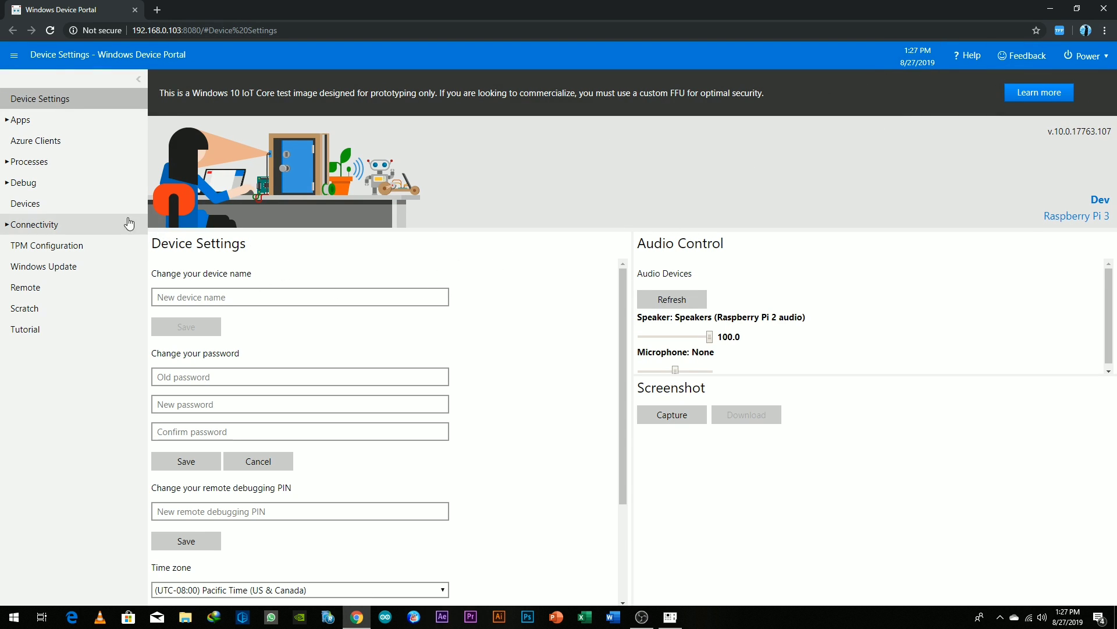
Step: Expand Apps and visit Apps manager, File explorer and Quick-run samples
{"action": "left_click", "coordinate": [69, 121]}
{"action": "left_click", "coordinate": [75, 151]}
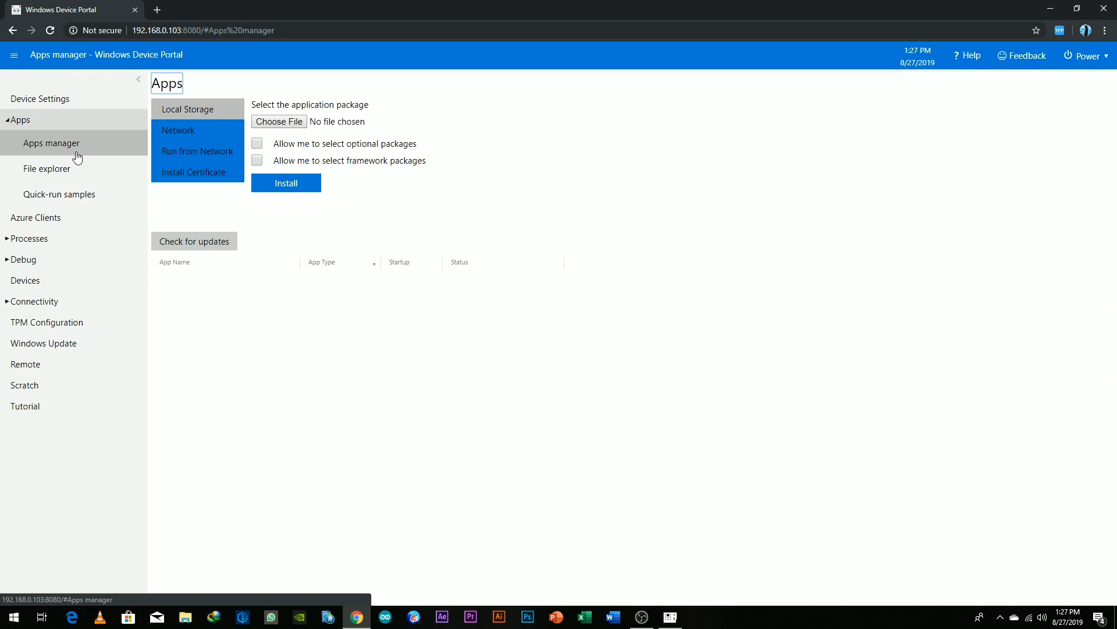
{"action": "left_click", "coordinate": [64, 168]}
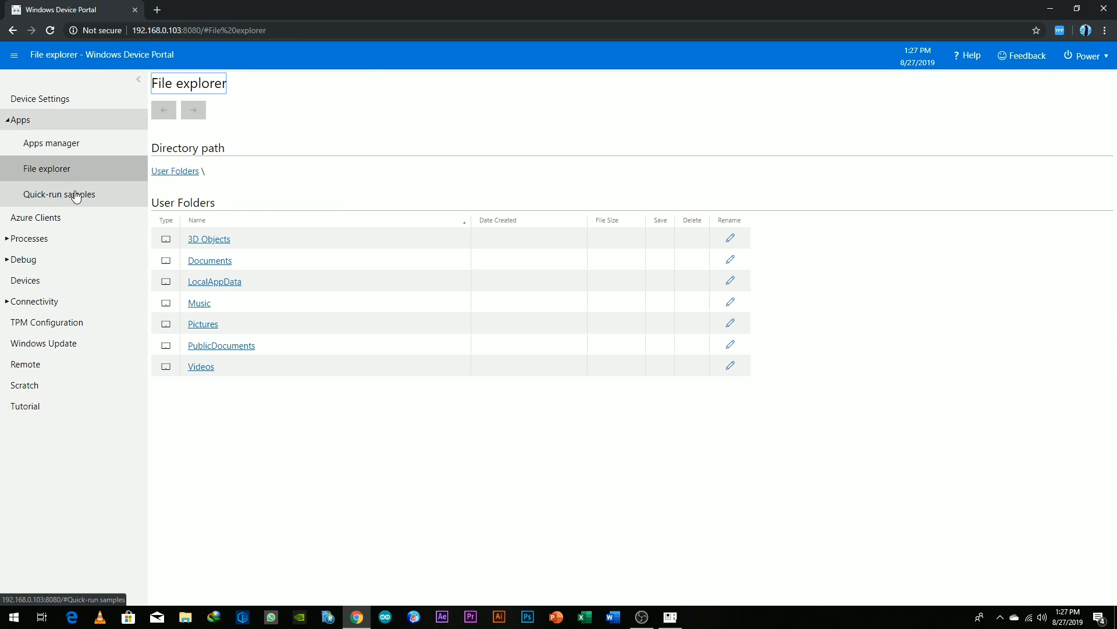
{"action": "left_click", "coordinate": [78, 197]}
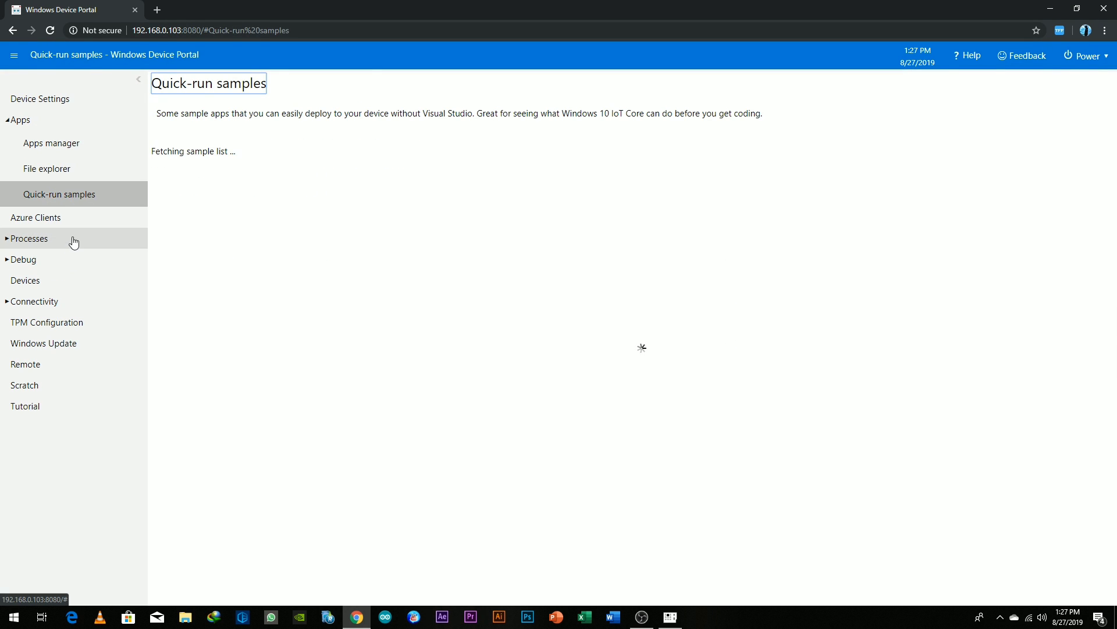
Step: Compare the Internet Radio and Hello World samples, then deploy and run Internet Radio
{"action": "left_click", "coordinate": [254, 176]}
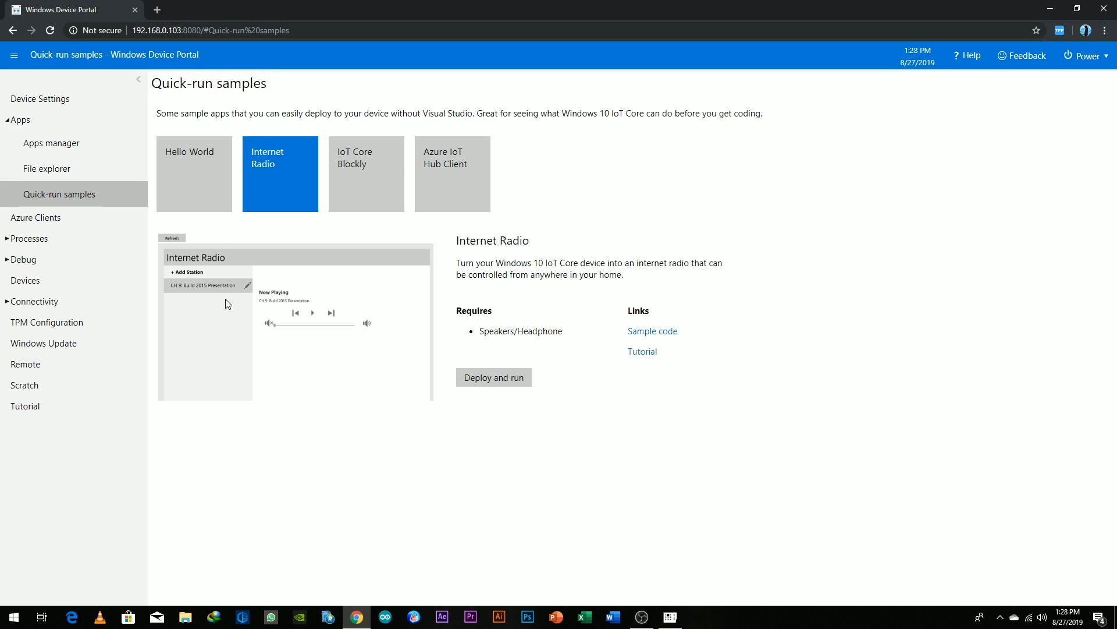
{"action": "left_click", "coordinate": [230, 170]}
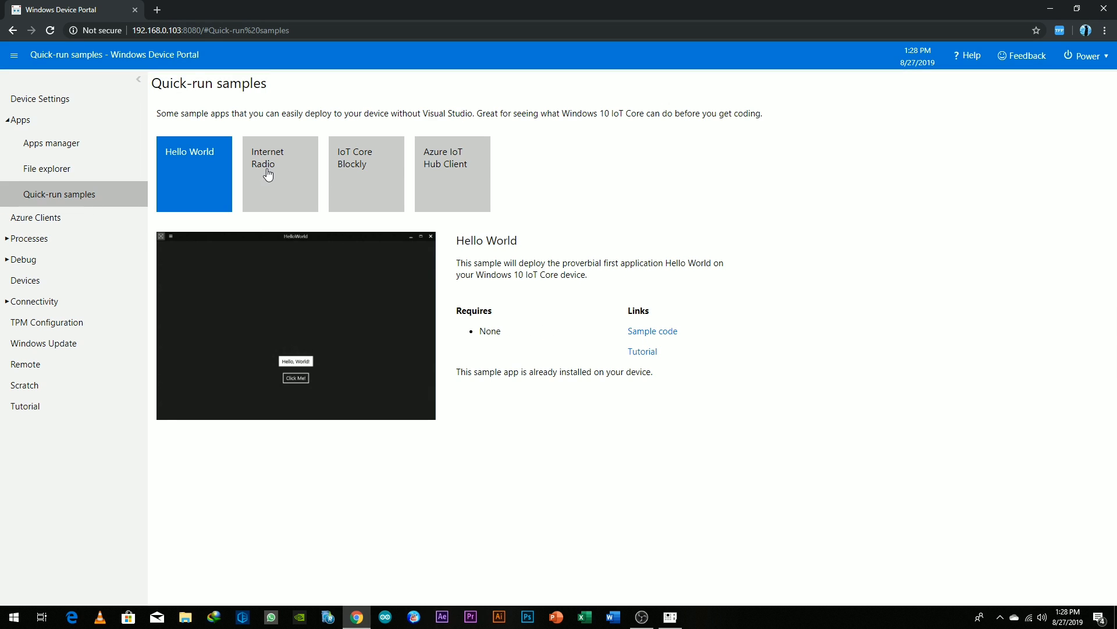
{"action": "left_click", "coordinate": [267, 176]}
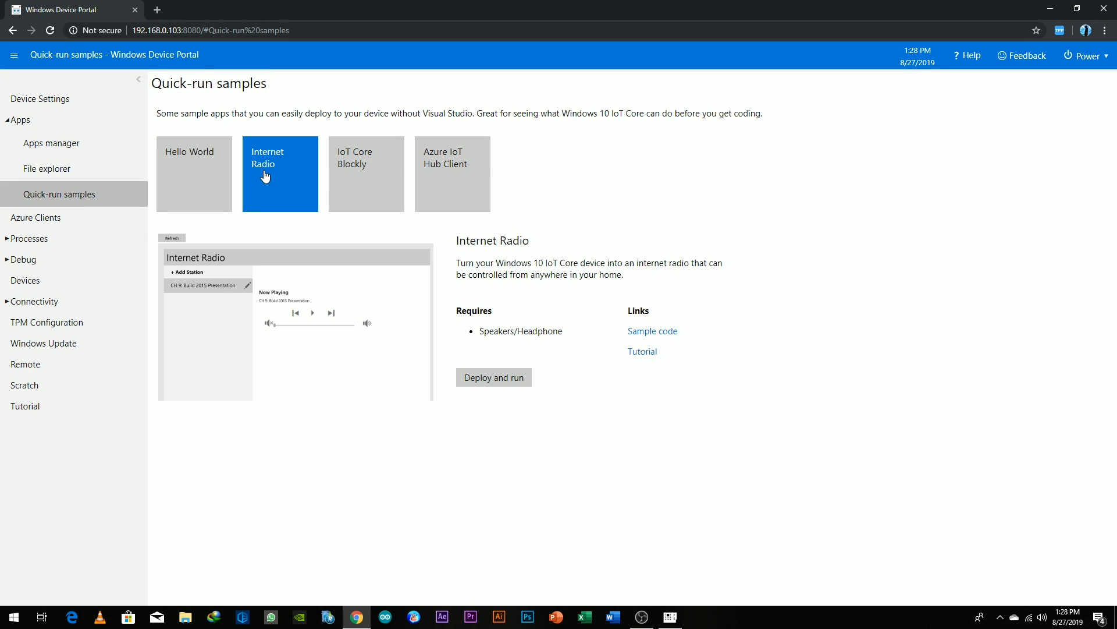
{"action": "left_click", "coordinate": [496, 379]}
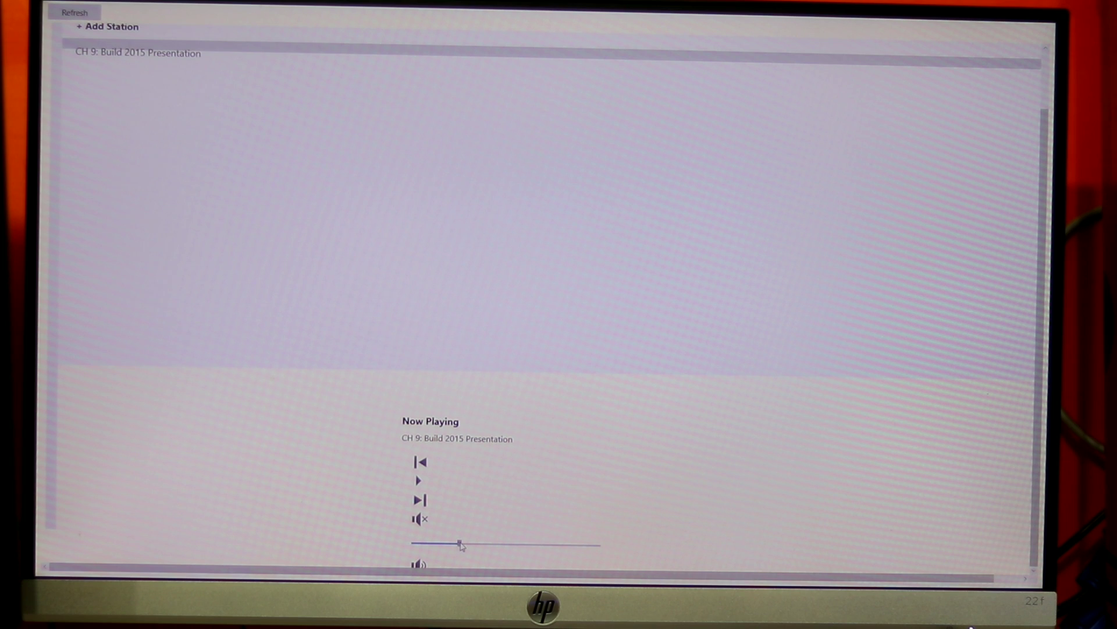
Step: Raise the Internet Radio playback volume with the slider on the device screen
{"action": "left_click_drag", "start_coordinate": [457, 544], "coordinate": [504, 545]}
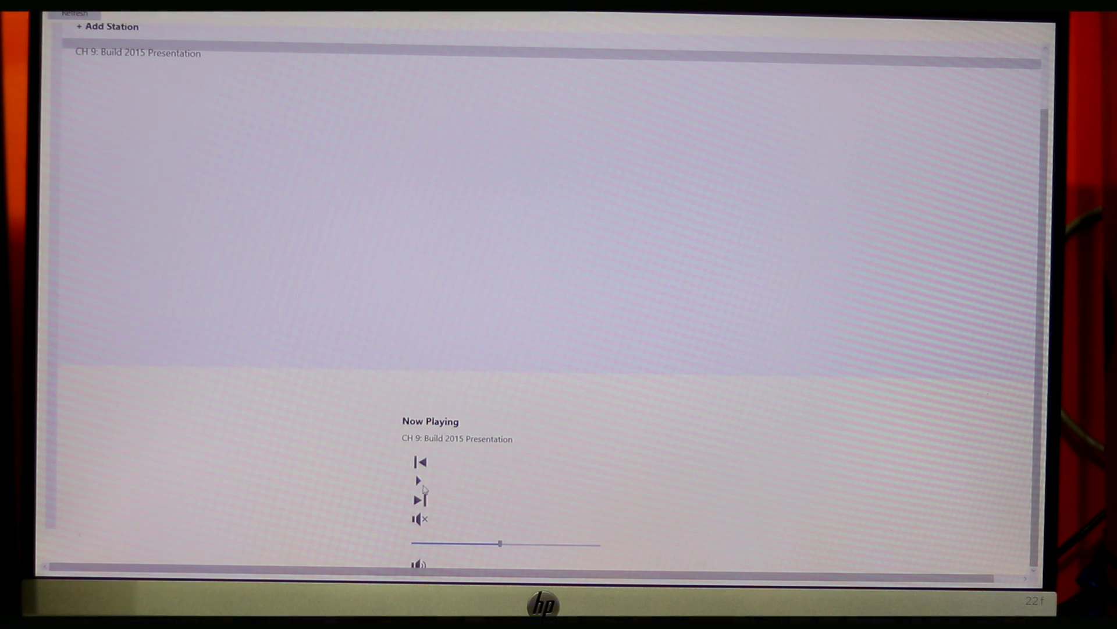
{"action": "scroll", "coordinate": [423, 478], "scroll_direction": "down", "scroll_amount": 1}
{"action": "scroll", "coordinate": [475, 454], "scroll_direction": "up", "scroll_amount": 1}
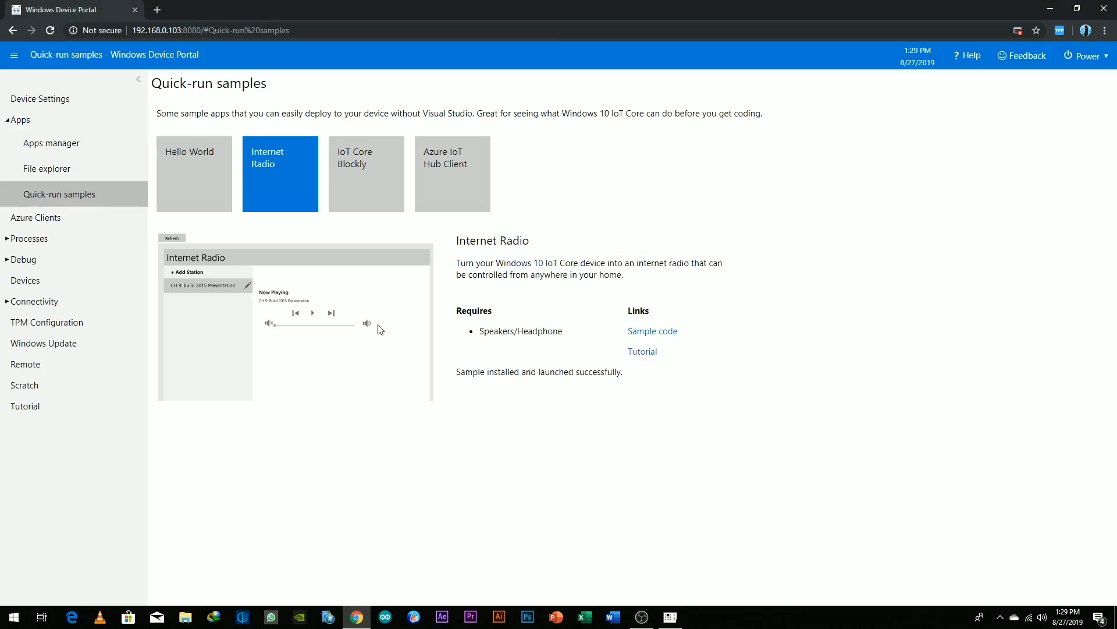
Step: Deploy and run the Azure IoT Hub Client sample, then view the Running Processes details
{"action": "left_click", "coordinate": [434, 175]}
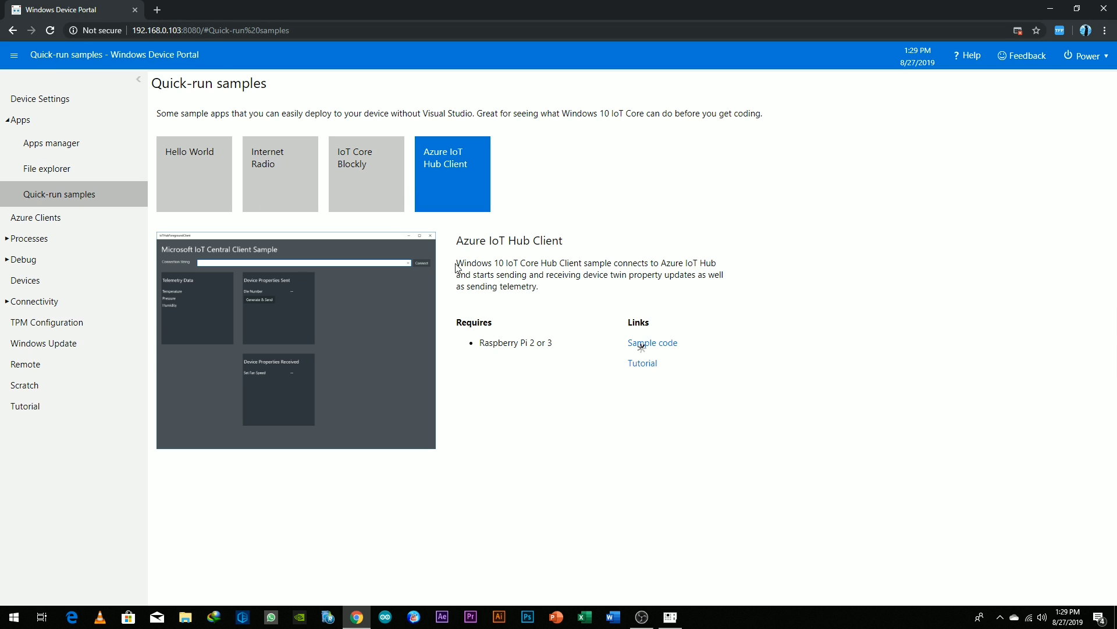
{"action": "left_click", "coordinate": [495, 393]}
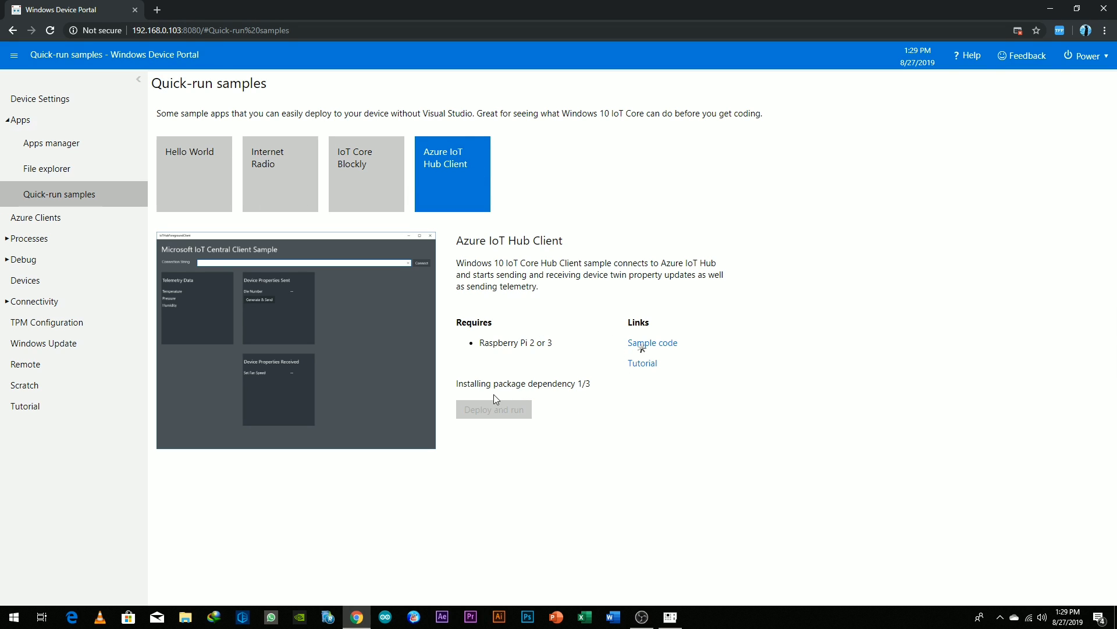
{"action": "left_click", "coordinate": [68, 240]}
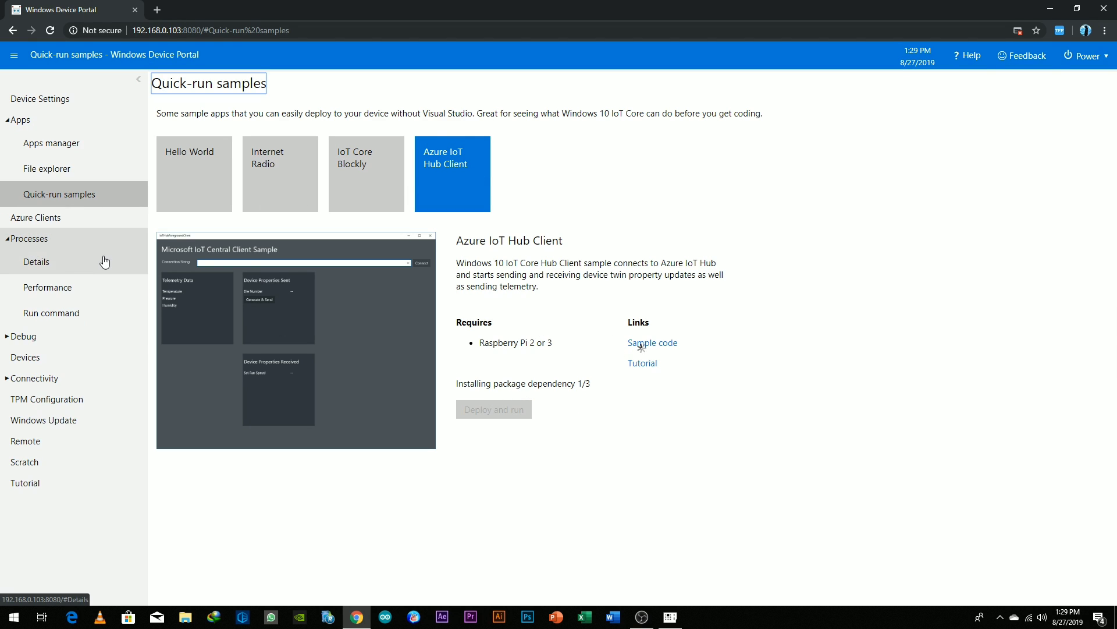
{"action": "left_click", "coordinate": [105, 262]}
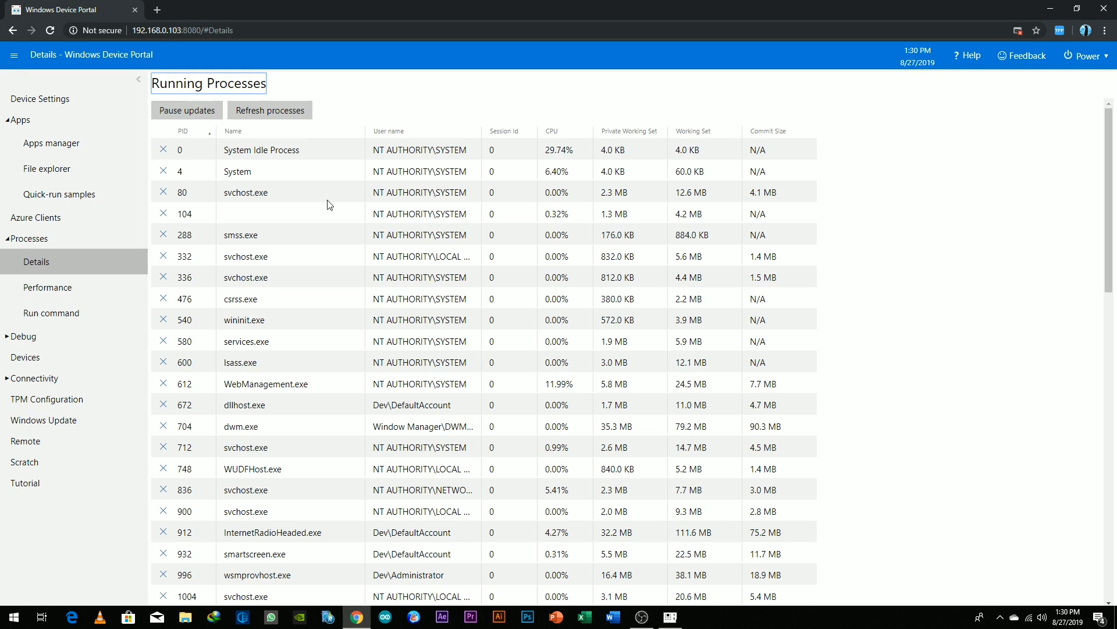
Step: Expand the Debug section and view the Devices list
{"action": "left_click", "coordinate": [51, 338]}
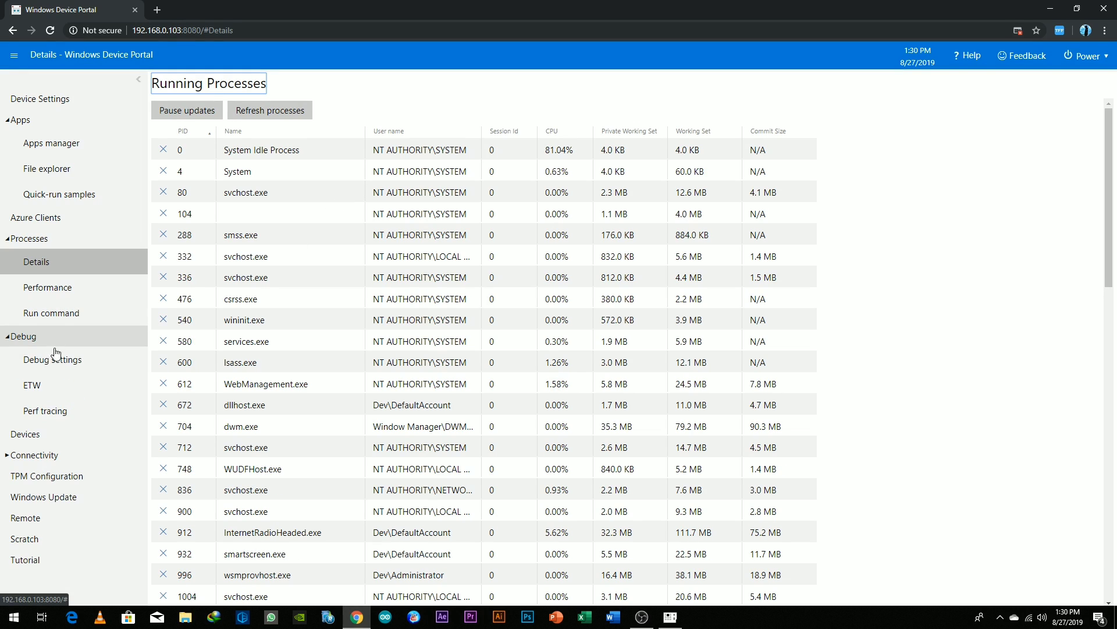
{"action": "left_click", "coordinate": [61, 433]}
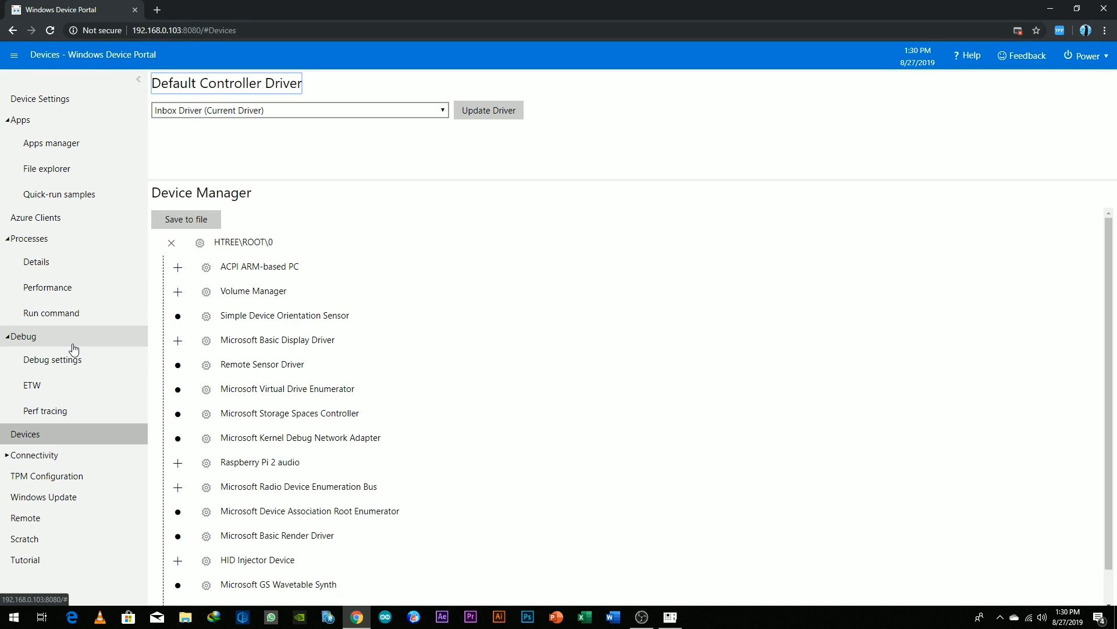
{"action": "scroll", "coordinate": [334, 297], "scroll_direction": "down", "scroll_amount": 1}
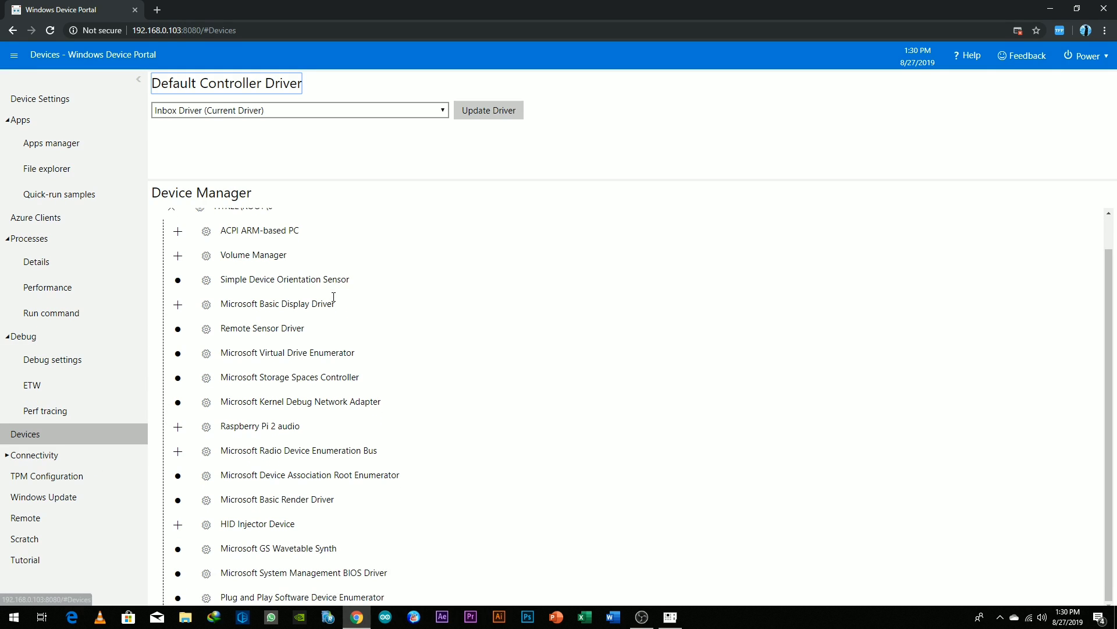
Step: Visit the Bluetooth, Network, Internet Connection Sharing, Windows Update and Remote server pages
{"action": "left_click", "coordinate": [93, 457]}
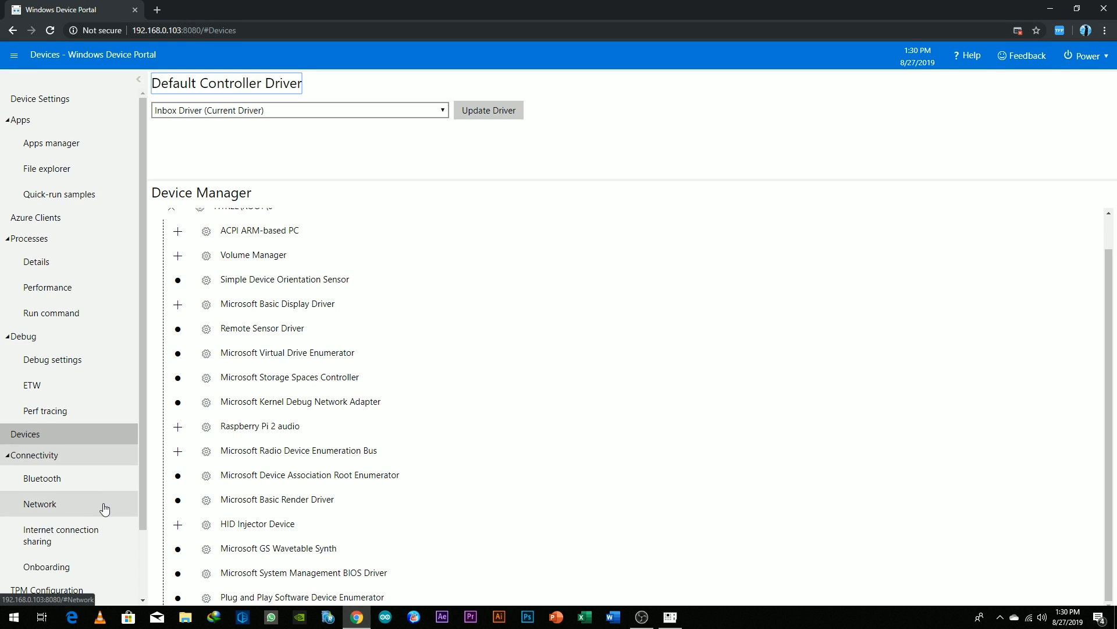
{"action": "left_click", "coordinate": [74, 478]}
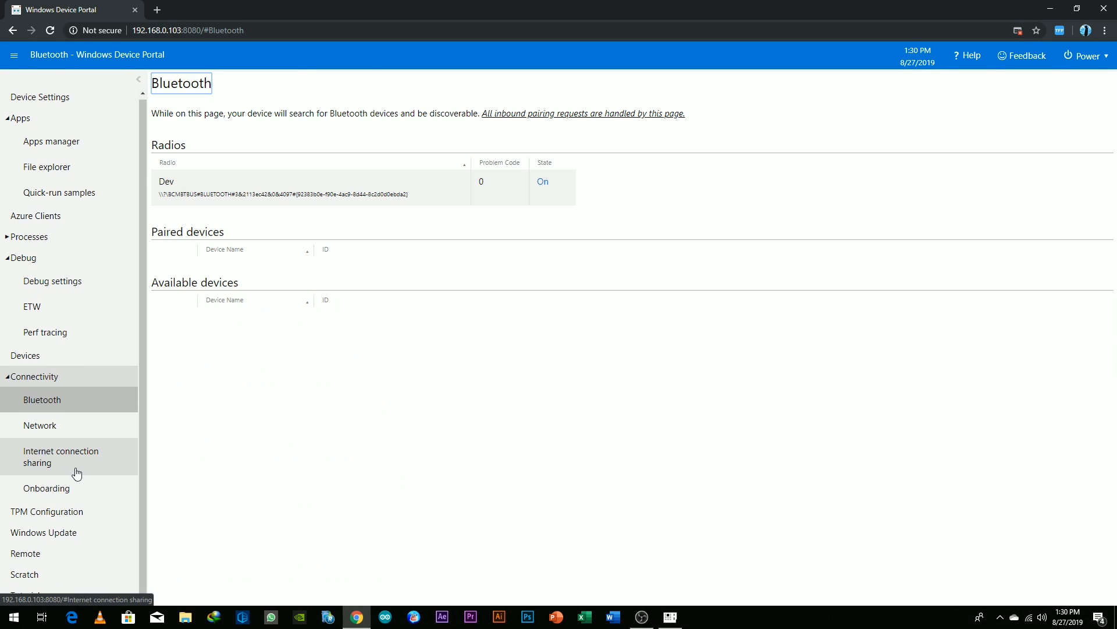
{"action": "left_click", "coordinate": [78, 429]}
{"action": "left_click", "coordinate": [77, 463]}
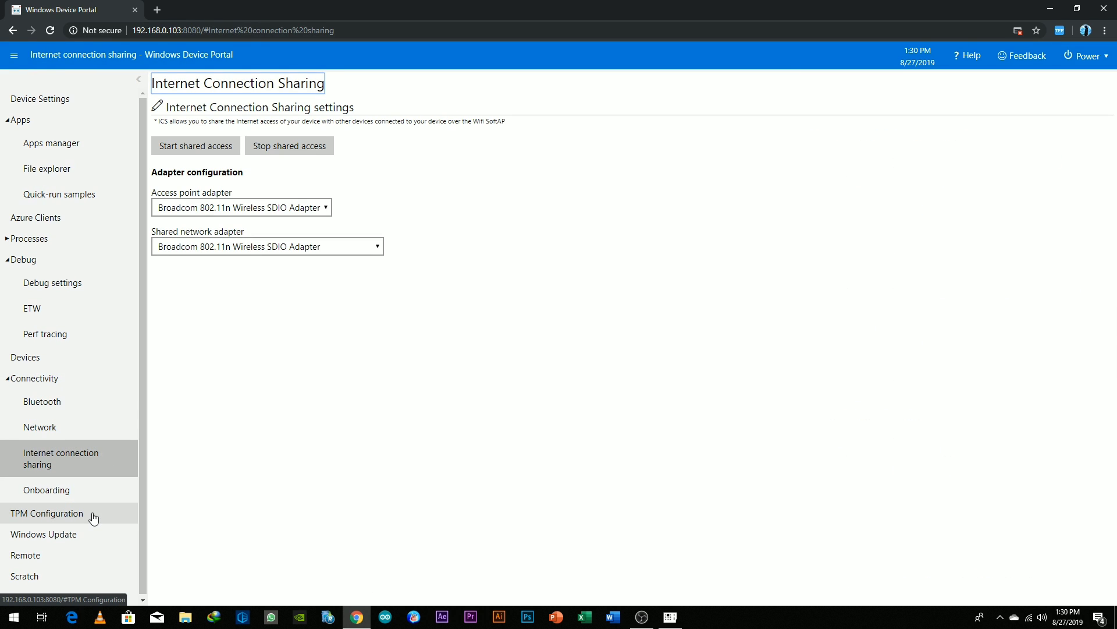
{"action": "left_click", "coordinate": [91, 532]}
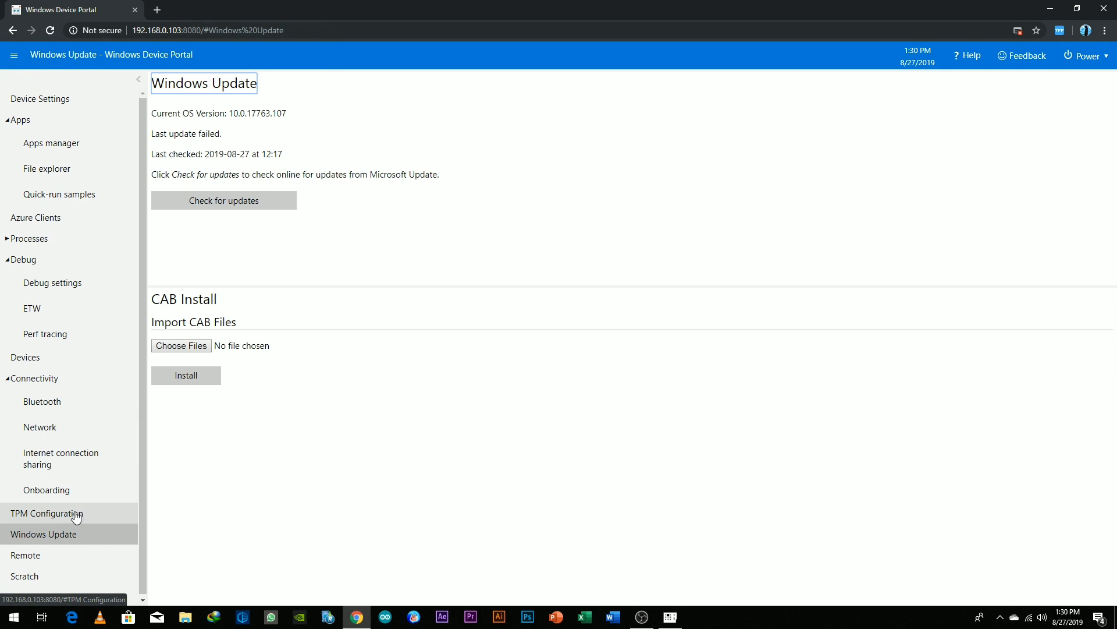
{"action": "left_click", "coordinate": [78, 556]}
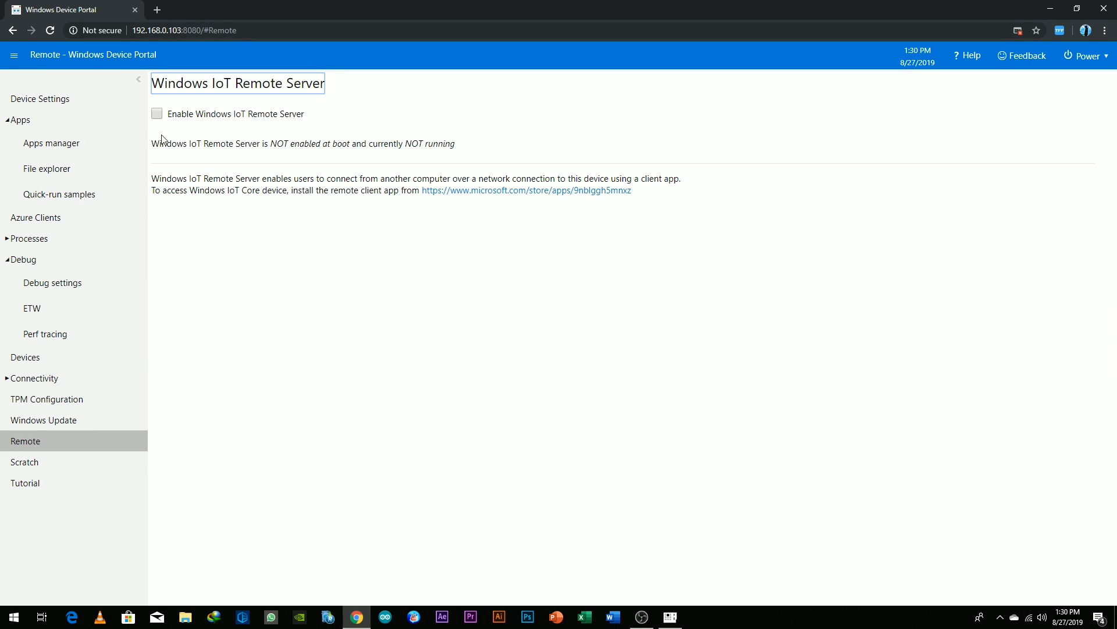
{"action": "left_click", "coordinate": [58, 126]}
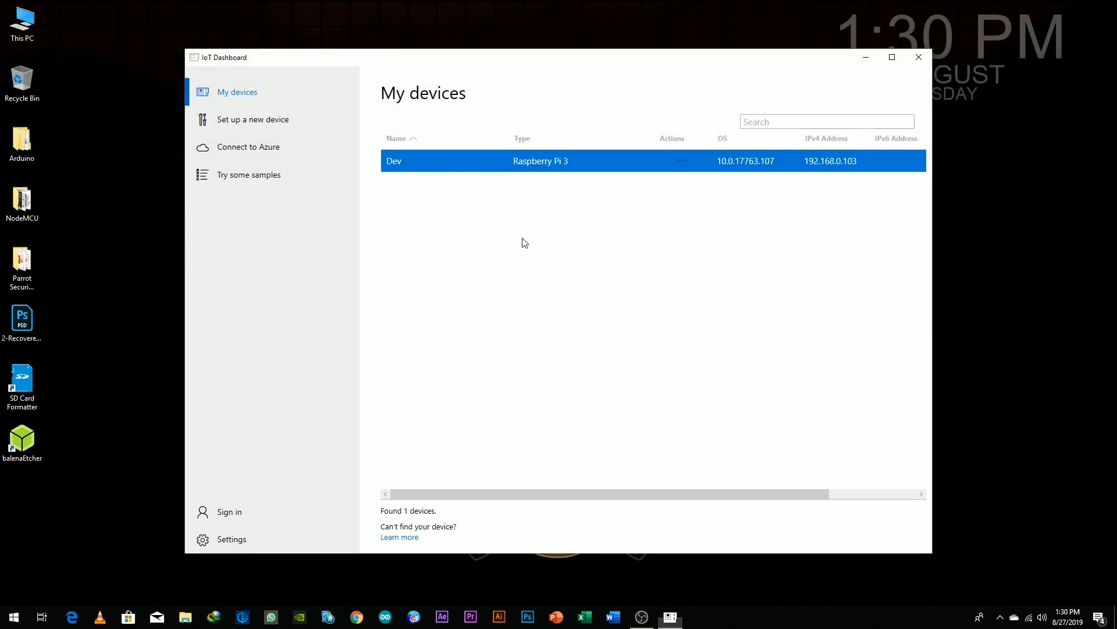
Step: Start a remote PowerShell session to Dev at 192.168.0.103 with the administrator password
{"action": "right_click", "coordinate": [441, 154]}
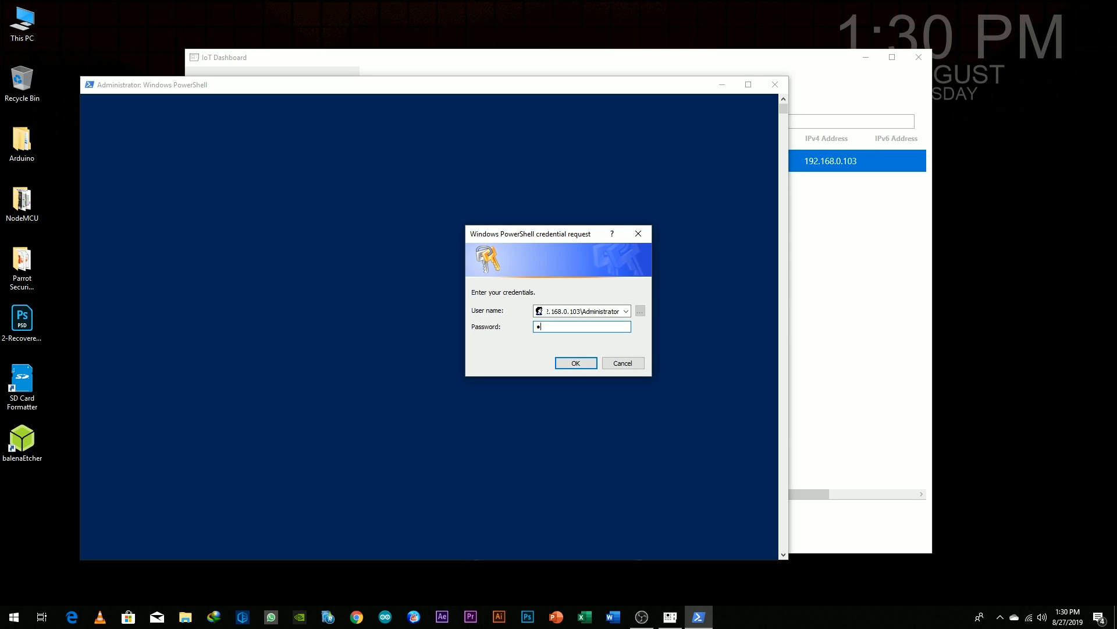
{"action": "type", "text": "abc"}
{"action": "left_click", "coordinate": [583, 365]}
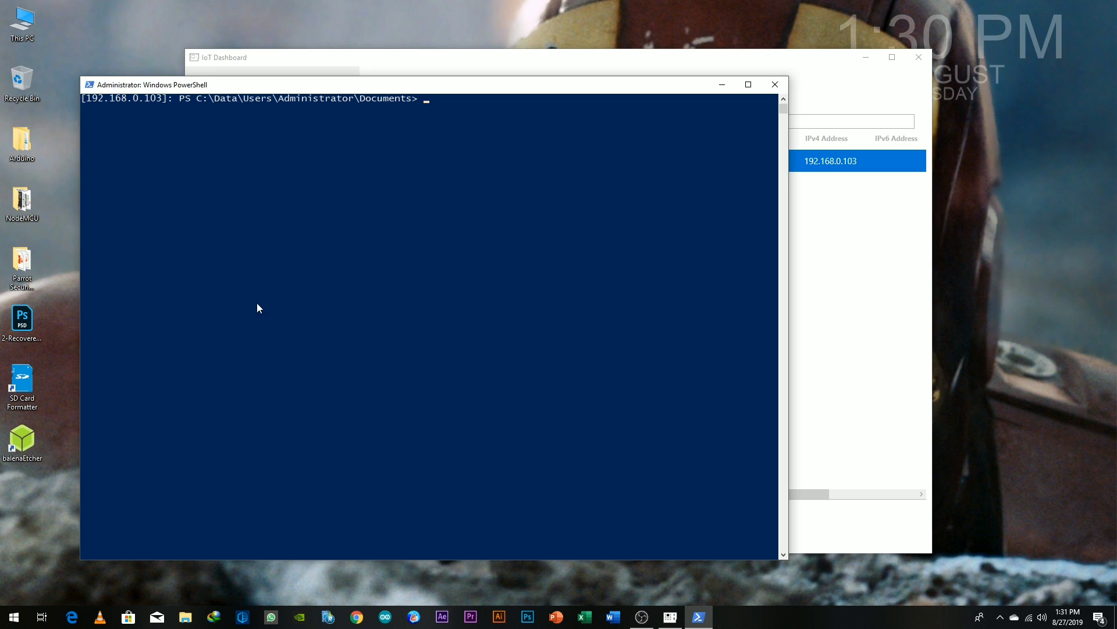
Step: List the Pi's directory contents with ls, then close the remote PowerShell window
{"action": "left_click_drag", "start_coordinate": [422, 109], "coordinate": [316, 102]}
{"action": "type", "text": "ls"}
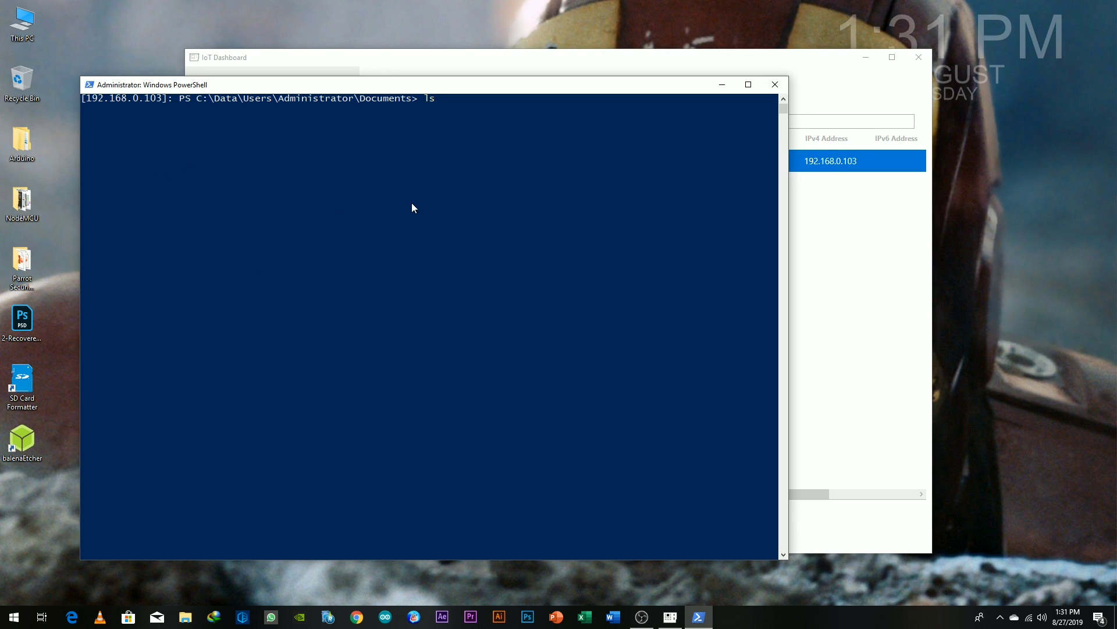
{"action": "left_click", "coordinate": [775, 85]}
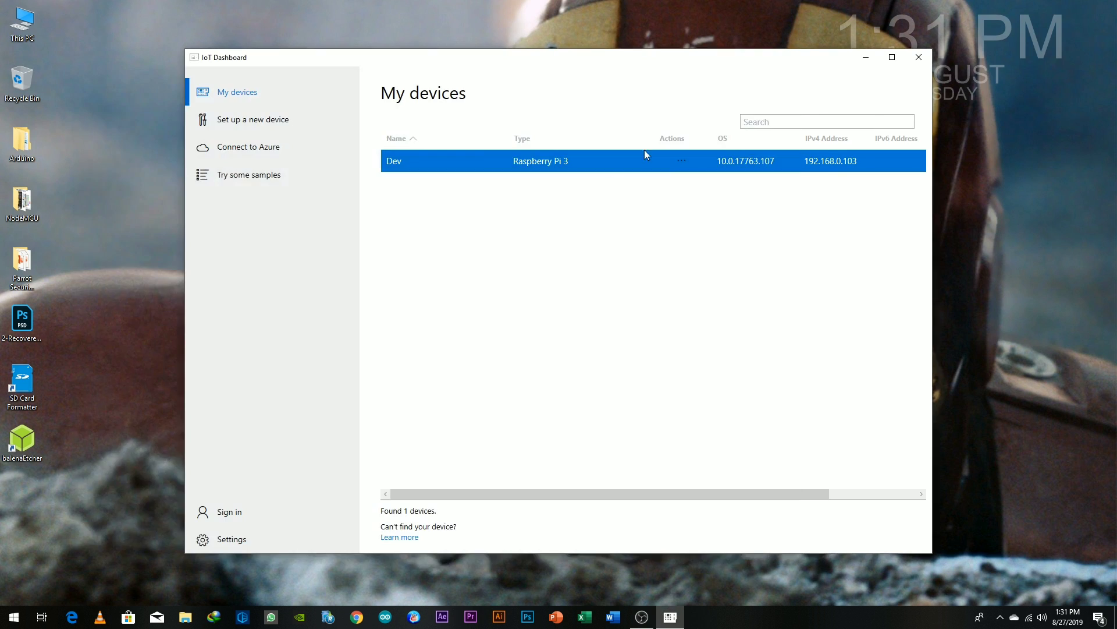
Step: Restart the Dev Raspberry Pi, then open Connect to Azure under Set up a new device
{"action": "right_click", "coordinate": [428, 162]}
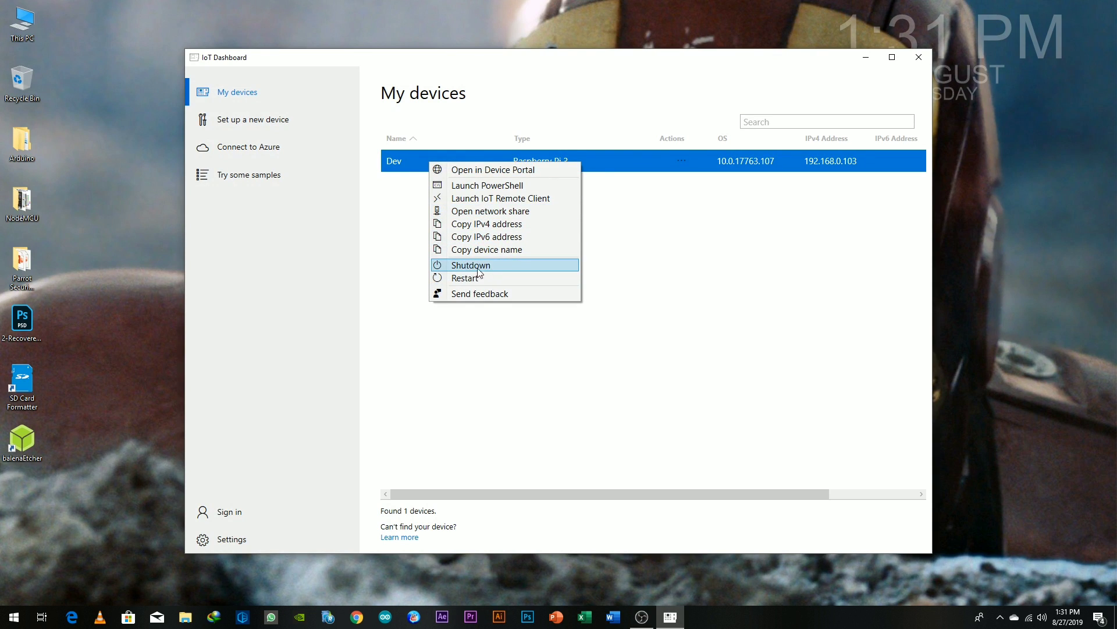
{"action": "left_click", "coordinate": [506, 279]}
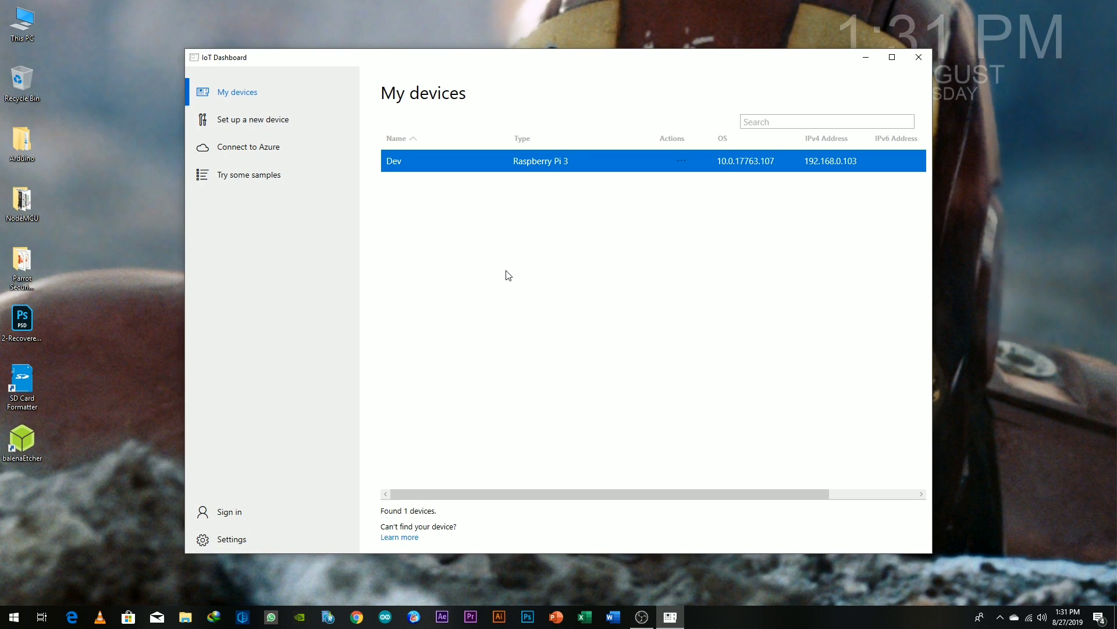
{"action": "left_click", "coordinate": [285, 122]}
{"action": "left_click", "coordinate": [278, 148]}
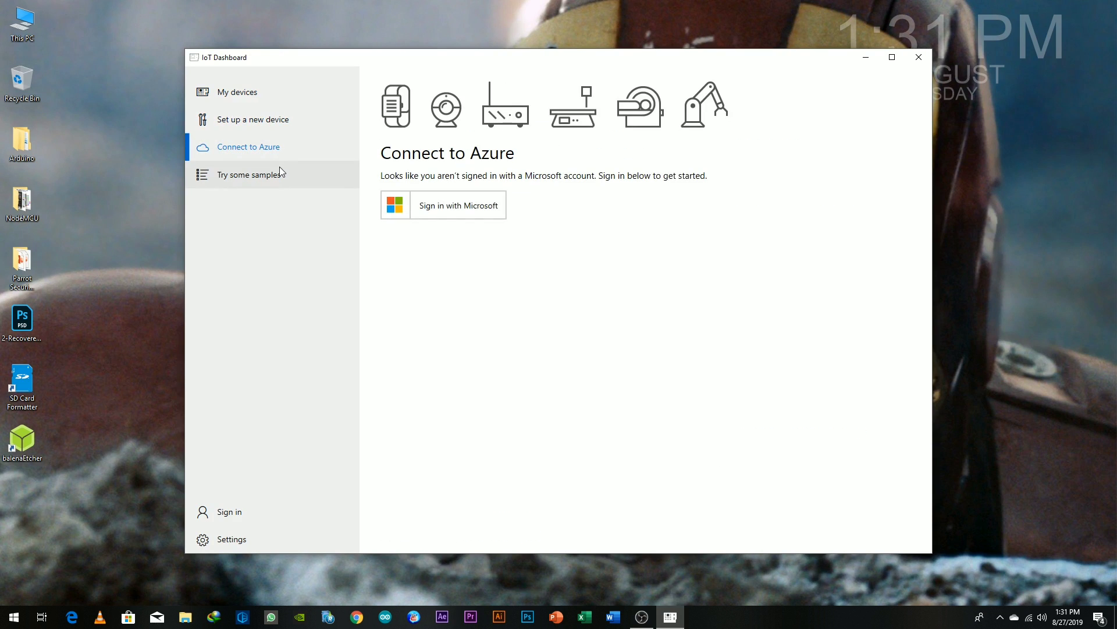